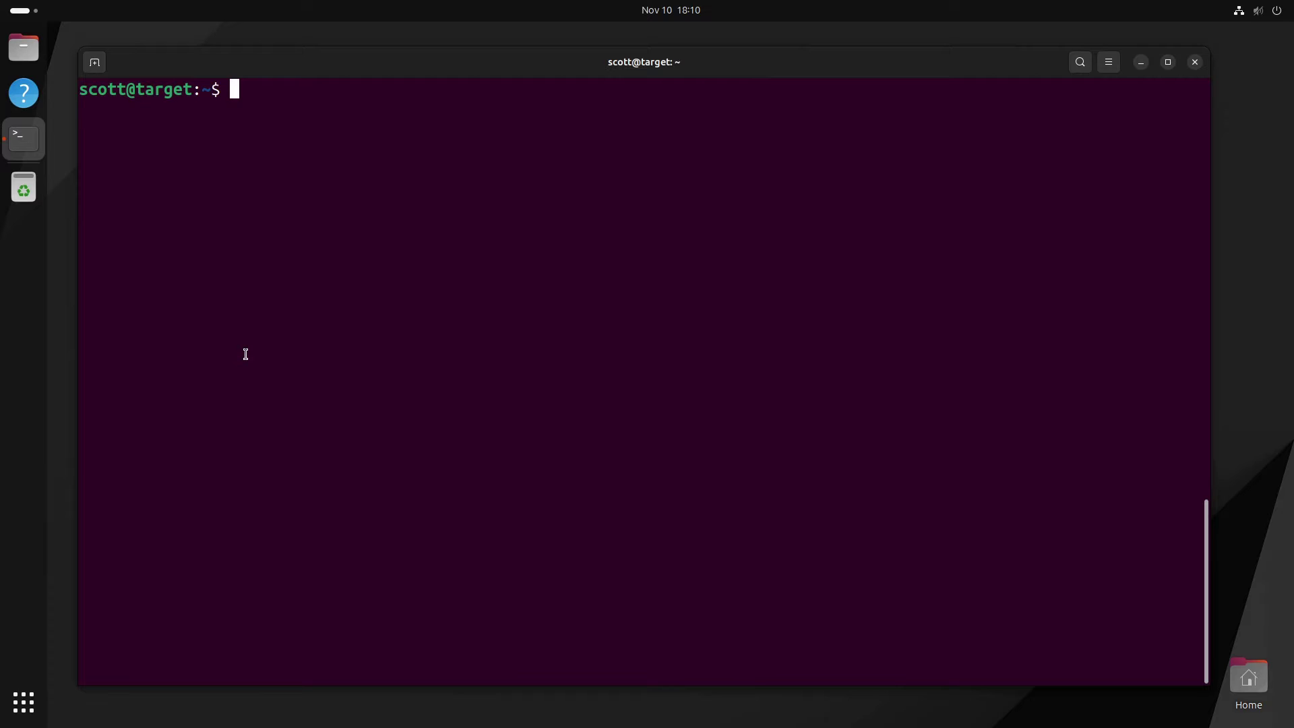
Run lsblk to confirm the spare 18.6G sdb disk, then install tgt with 'sudo apt install tgt -y'
{"action": "type", "text": "lsblk"}
{"action": "key", "text": "Return"}
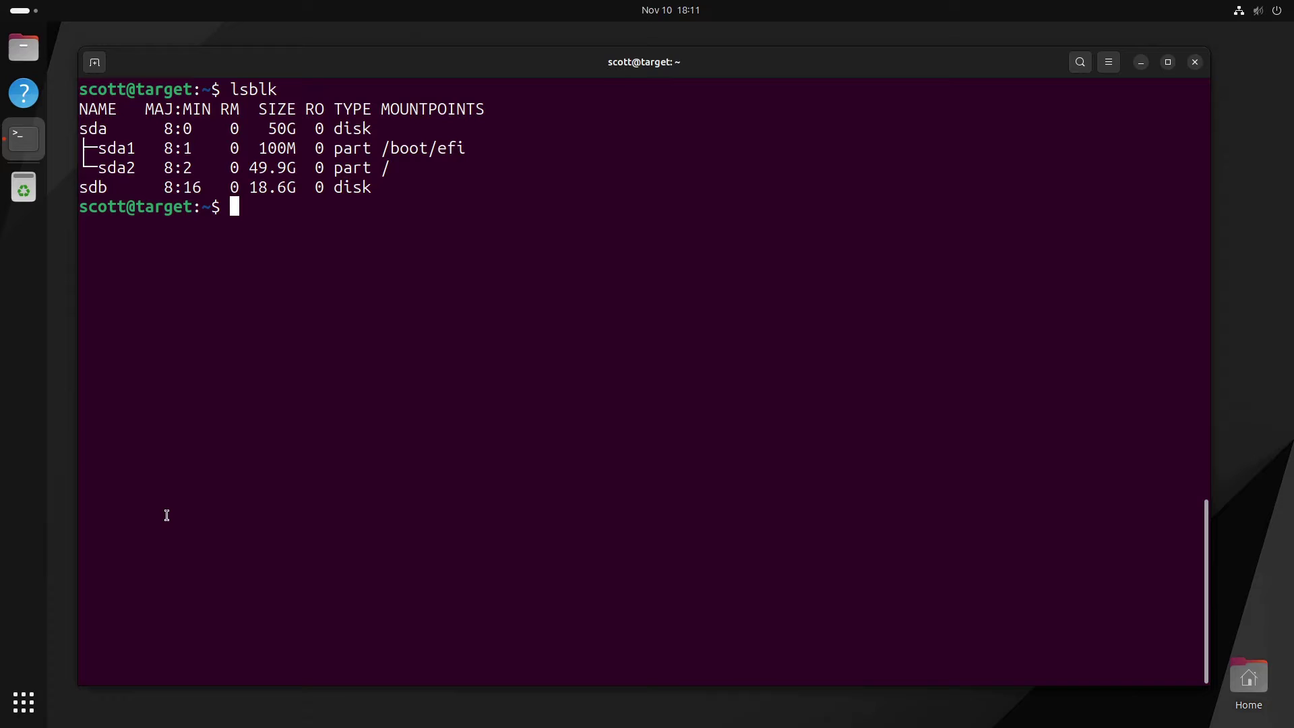
{"action": "type", "text": "sudo apt install tgt -y"}
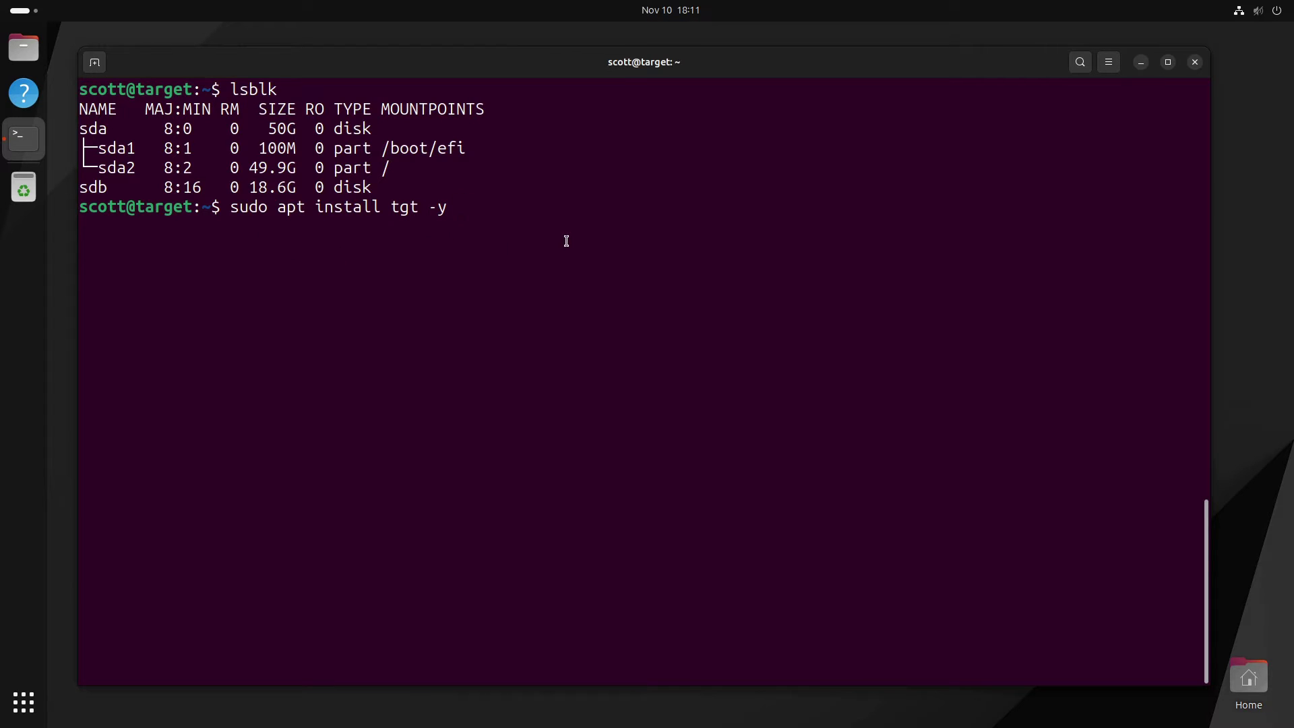
{"action": "key", "text": "Return"}
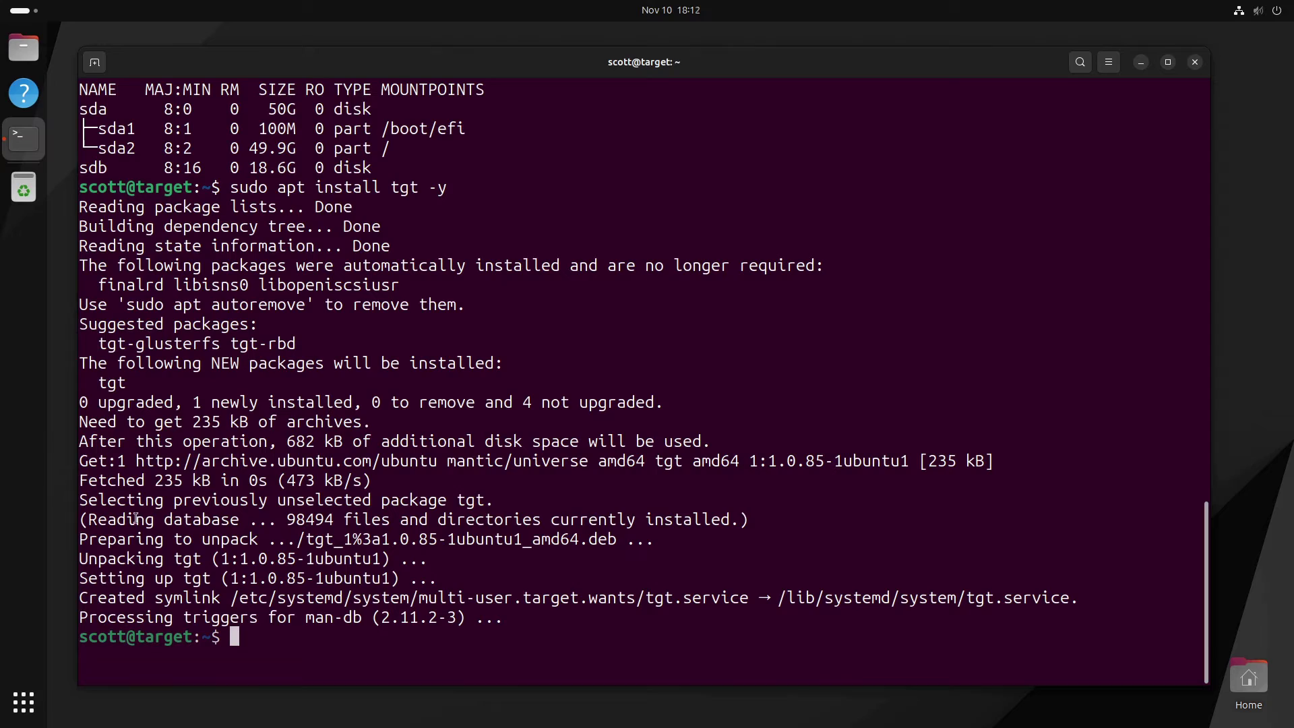
Clear the screen and run 'sudo systemctl status tgt', showing tgt.service enabled and active (running)
{"action": "key", "text": "ctrl+l"}
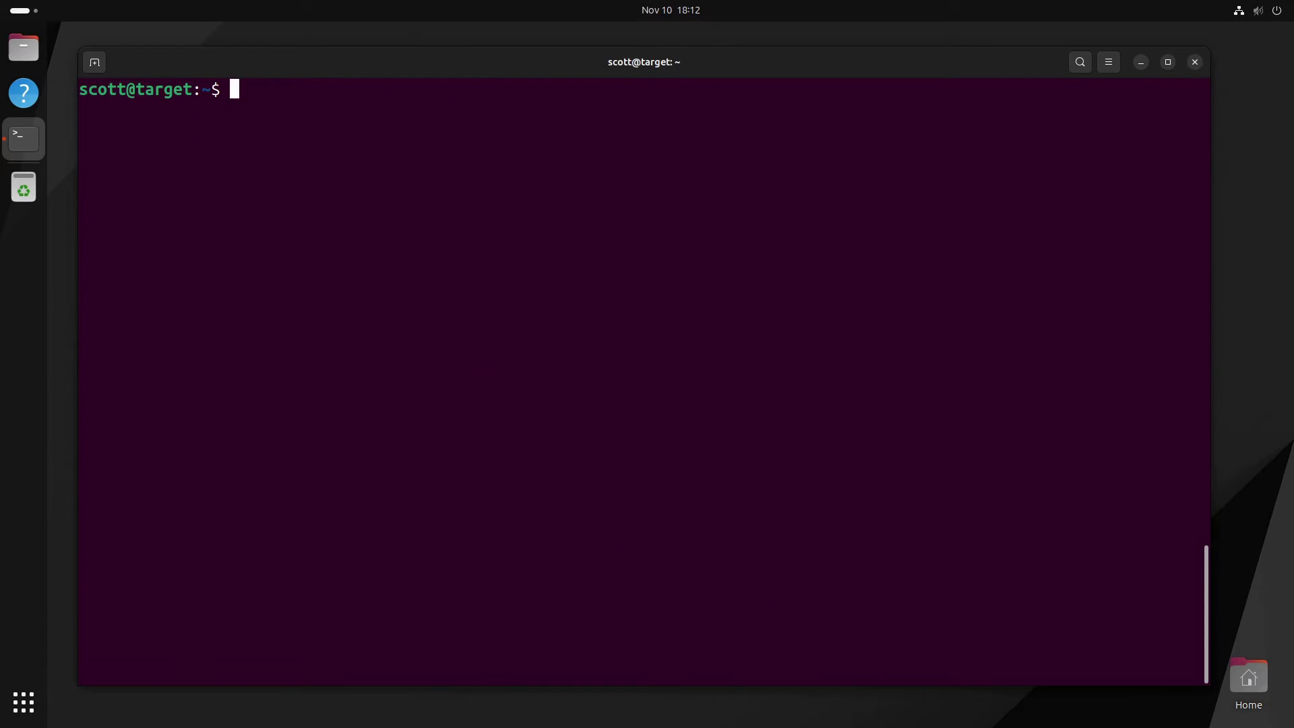
{"action": "type", "text": "sudo systemctl status tgt"}
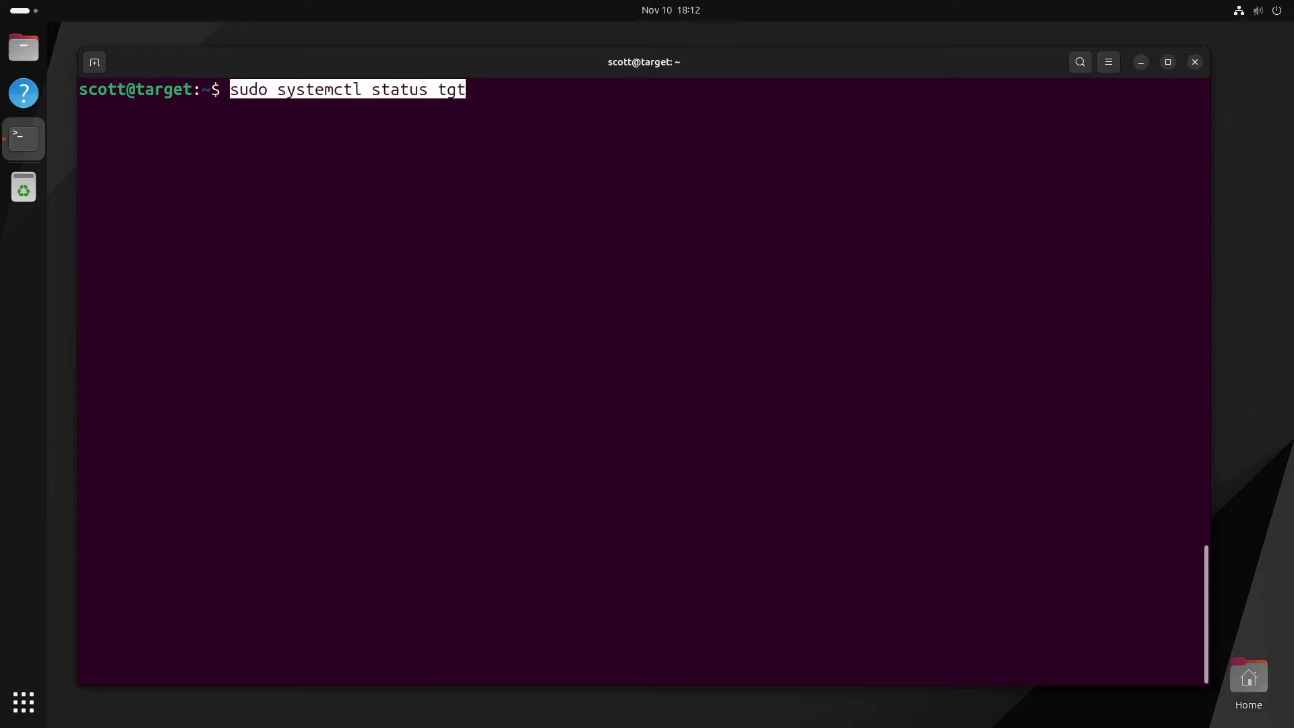
{"action": "key", "text": "Right"}
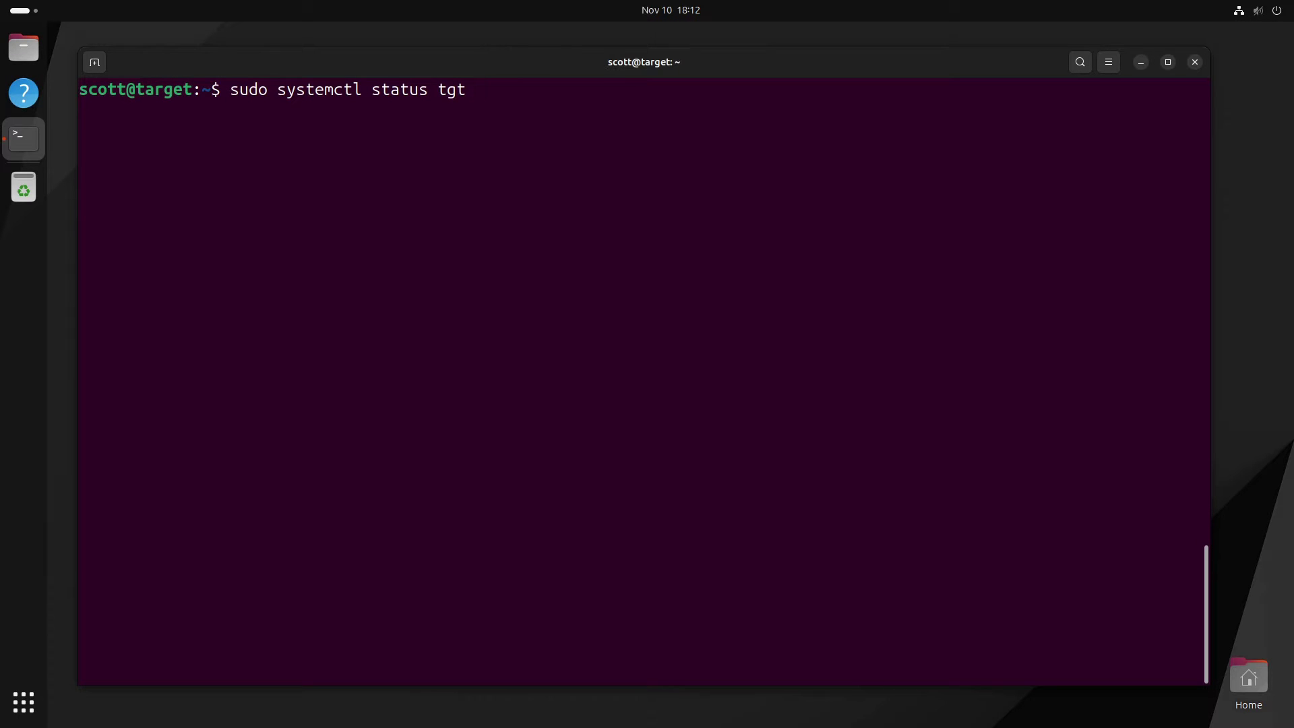
{"action": "key", "text": "Return"}
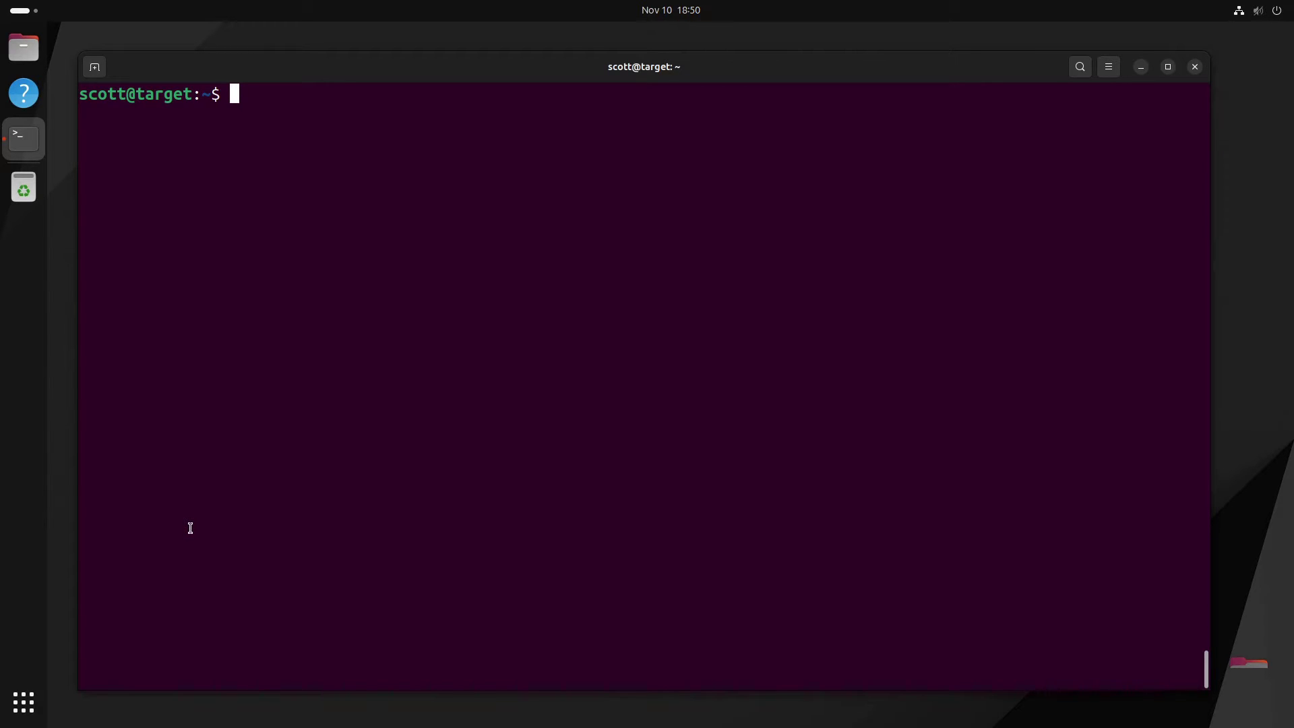
Paste the iqn.2023-11.my.server:windows20g target block into /etc/tgt/conf.d/iscsi.conf, then highlight its incominguser line
{"action": "type", "text": "sudo nano /etc/tgt/conf.d/iscsi.conf"}
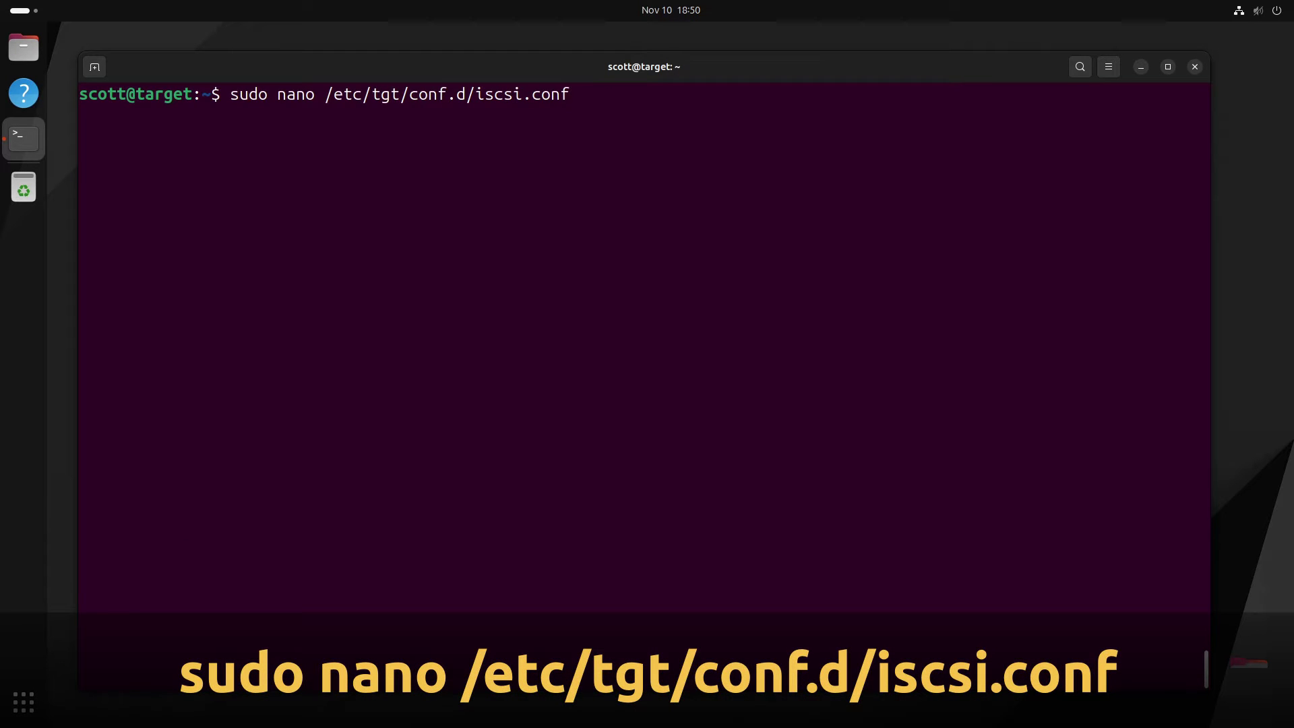
{"action": "key", "text": "Return"}
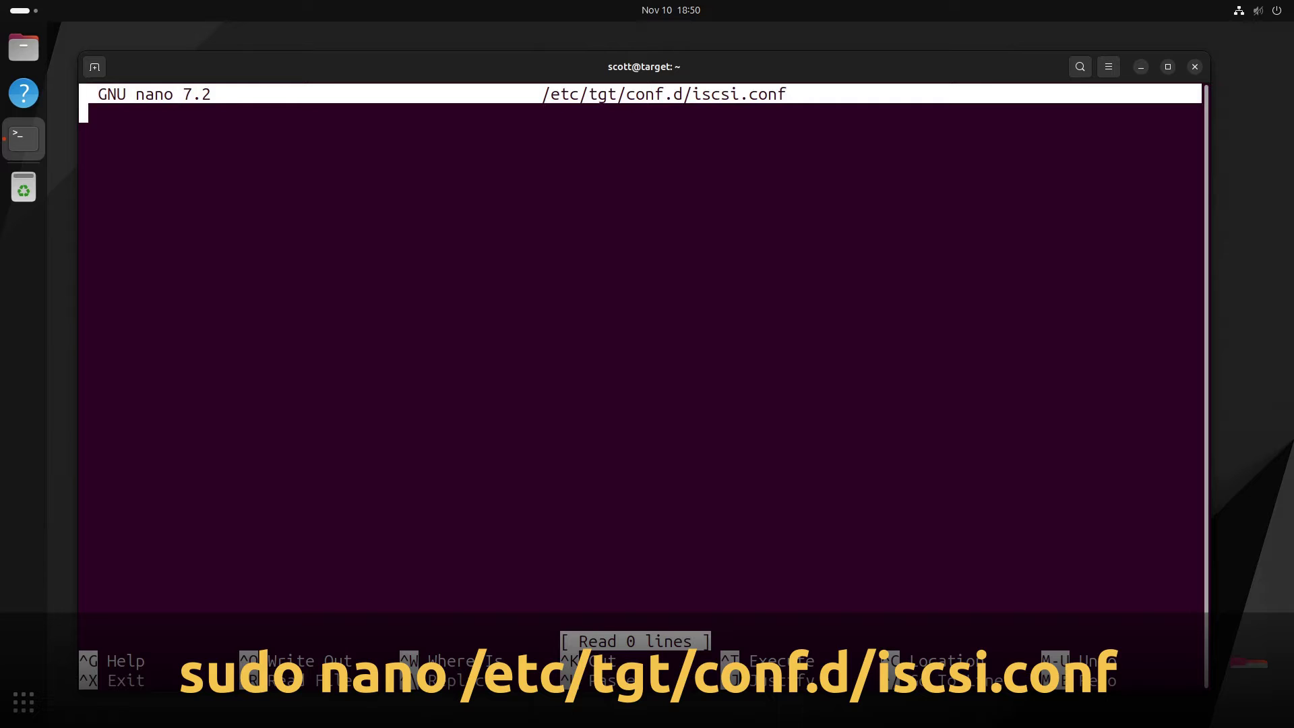
{"action": "key", "text": "ctrl+shift+v"}
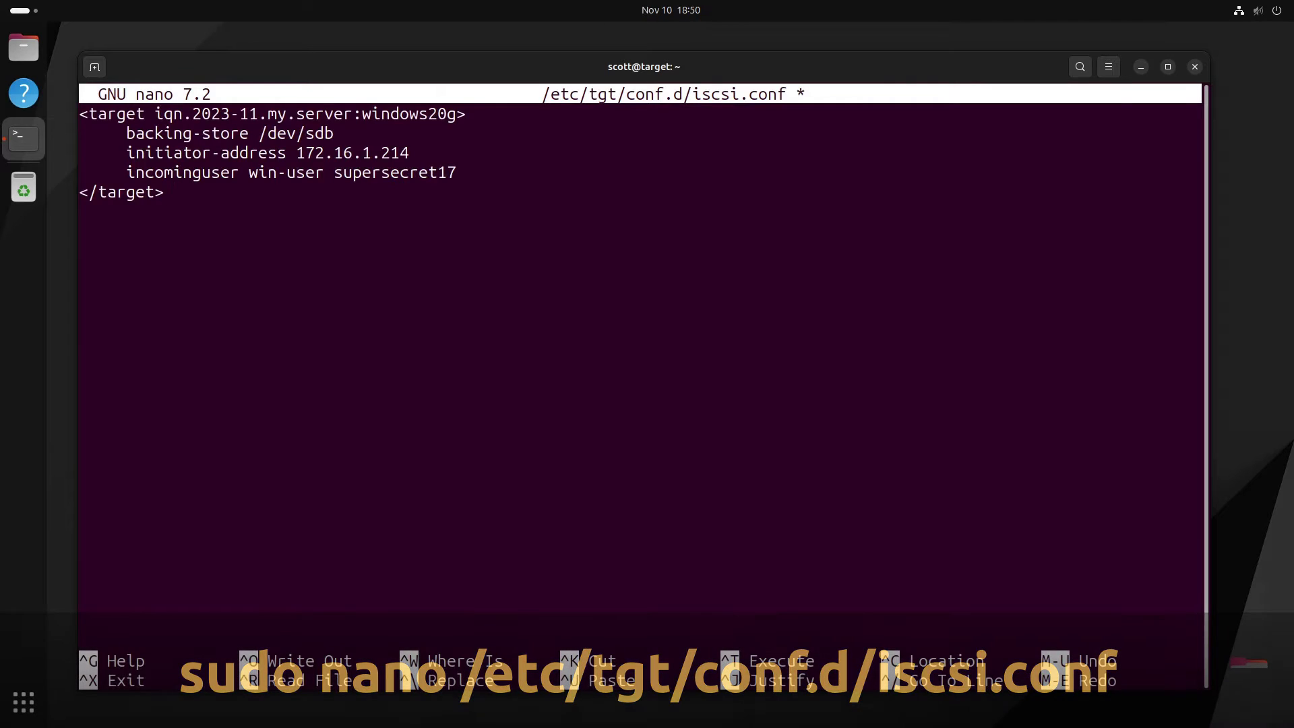
{"action": "key", "text": "Return"}
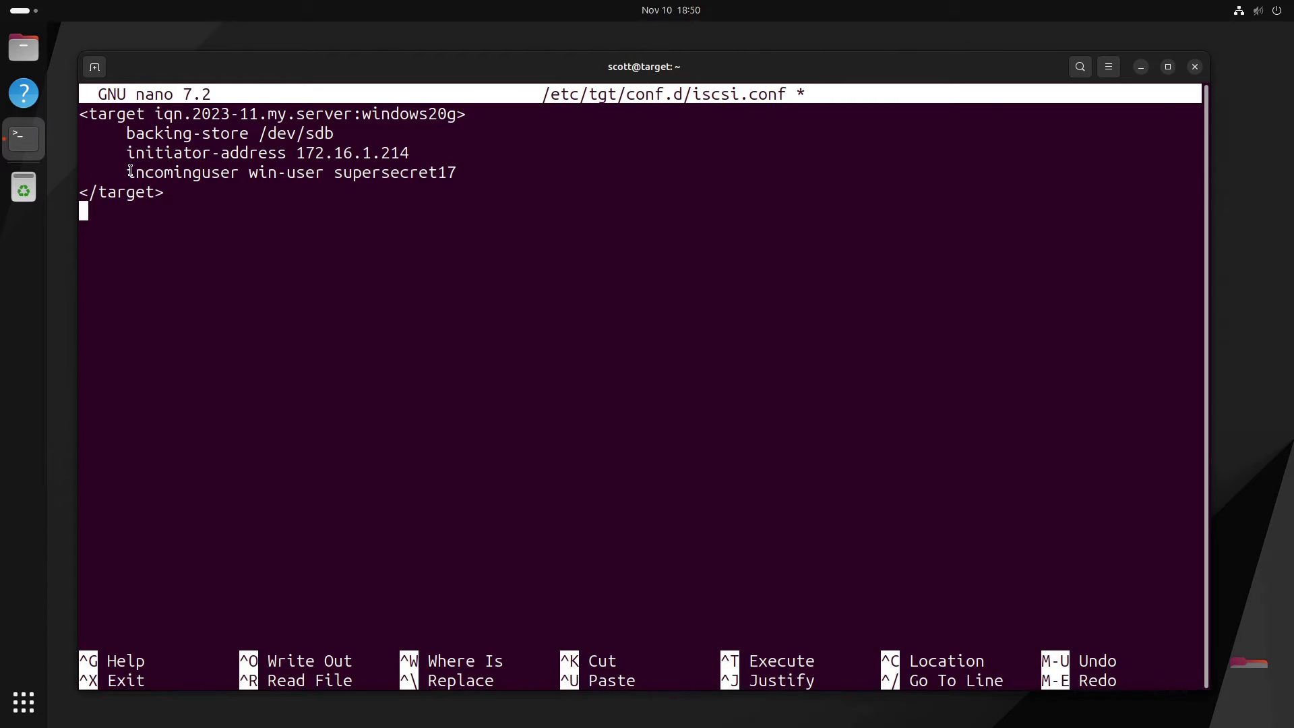
{"action": "left_click_drag", "start_coordinate": [127, 172], "coordinate": [237, 175]}
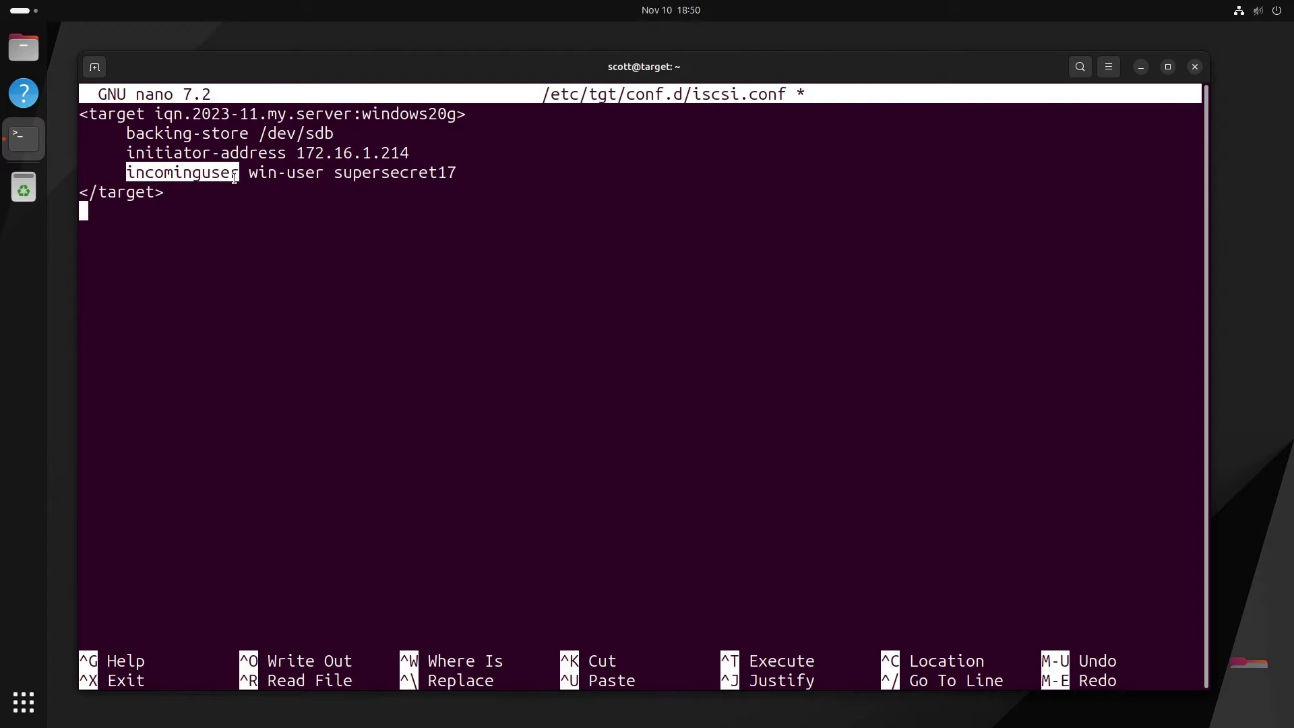
{"action": "left_click", "coordinate": [367, 192]}
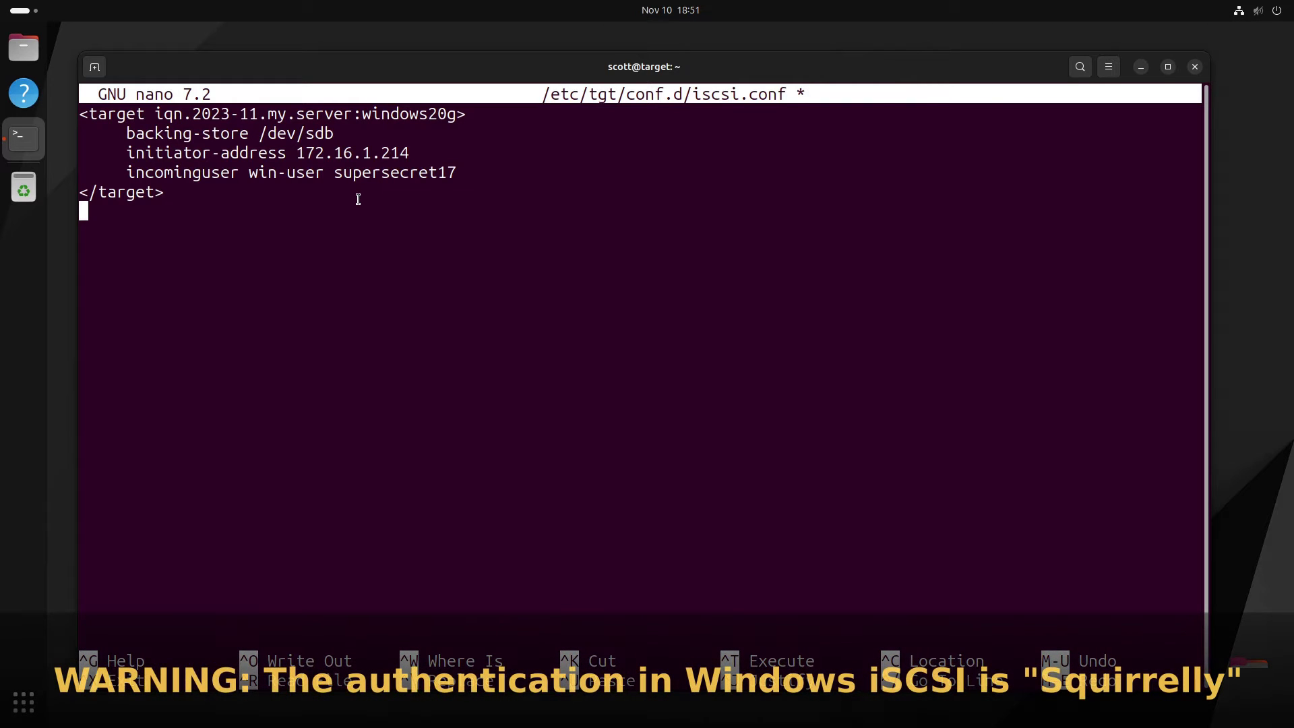
{"action": "key", "text": "Up"}
{"action": "key", "text": "Up"}
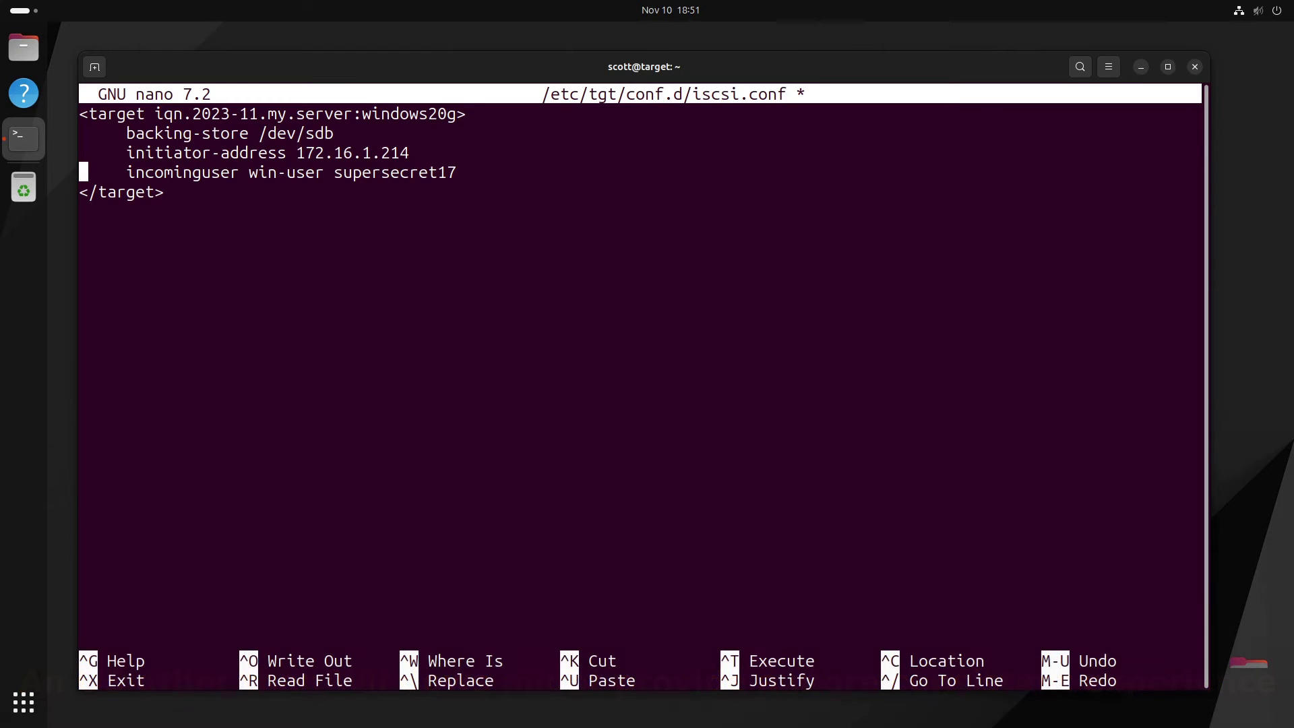
Delete the incominguser line, then save the five-line iscsi.conf and exit nano
{"action": "key", "text": "ctrl+k"}
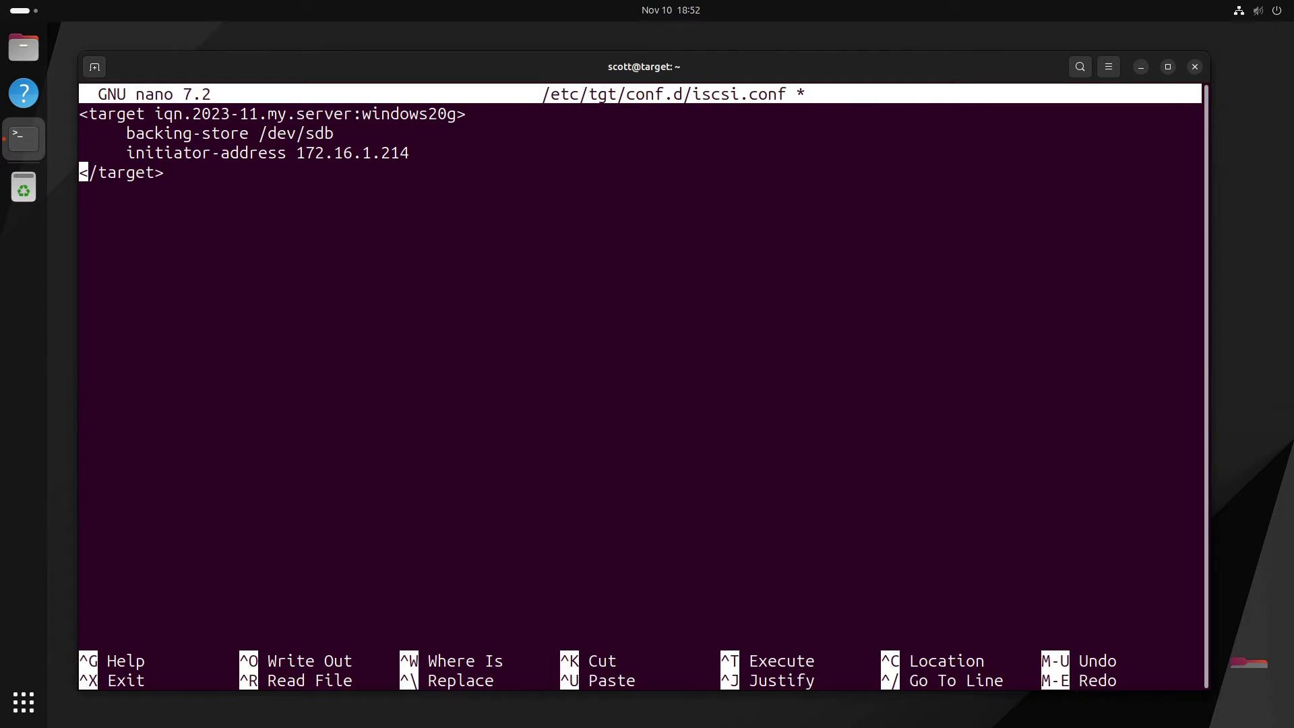
{"action": "left_click", "coordinate": [83, 191]}
{"action": "key", "text": "ctrl+o"}
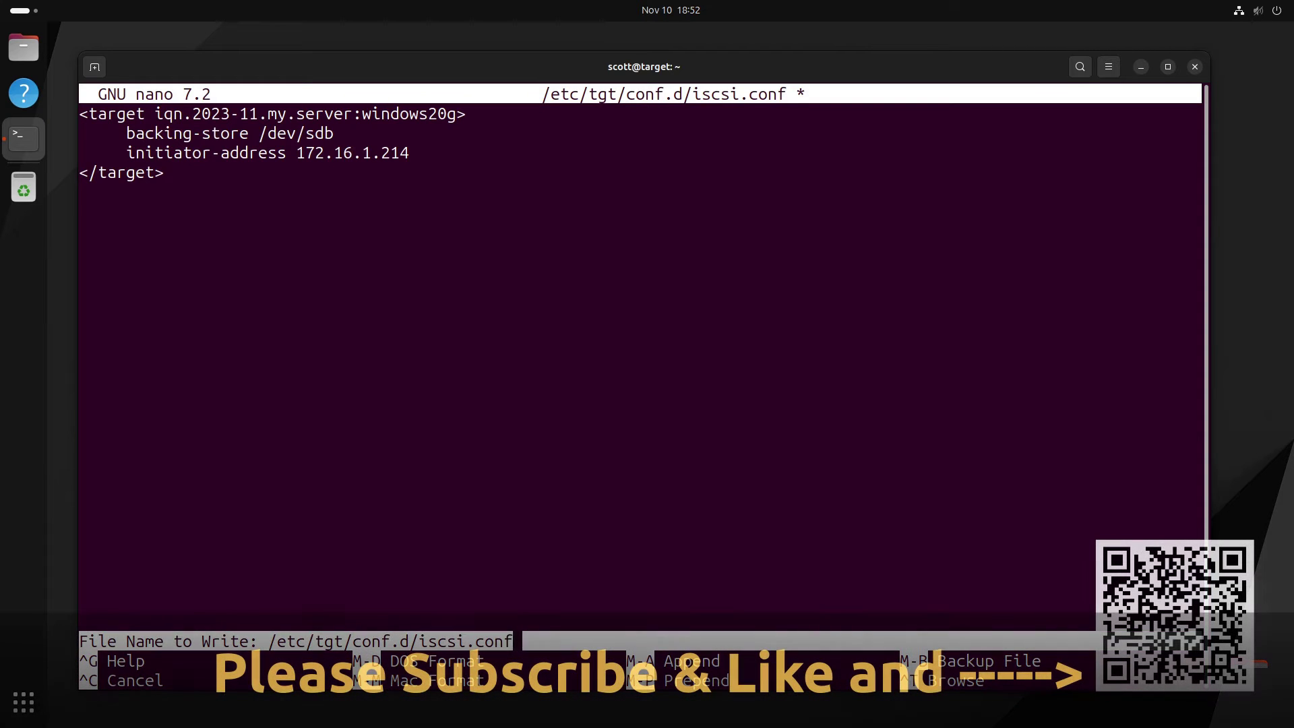
{"action": "key", "text": "Return"}
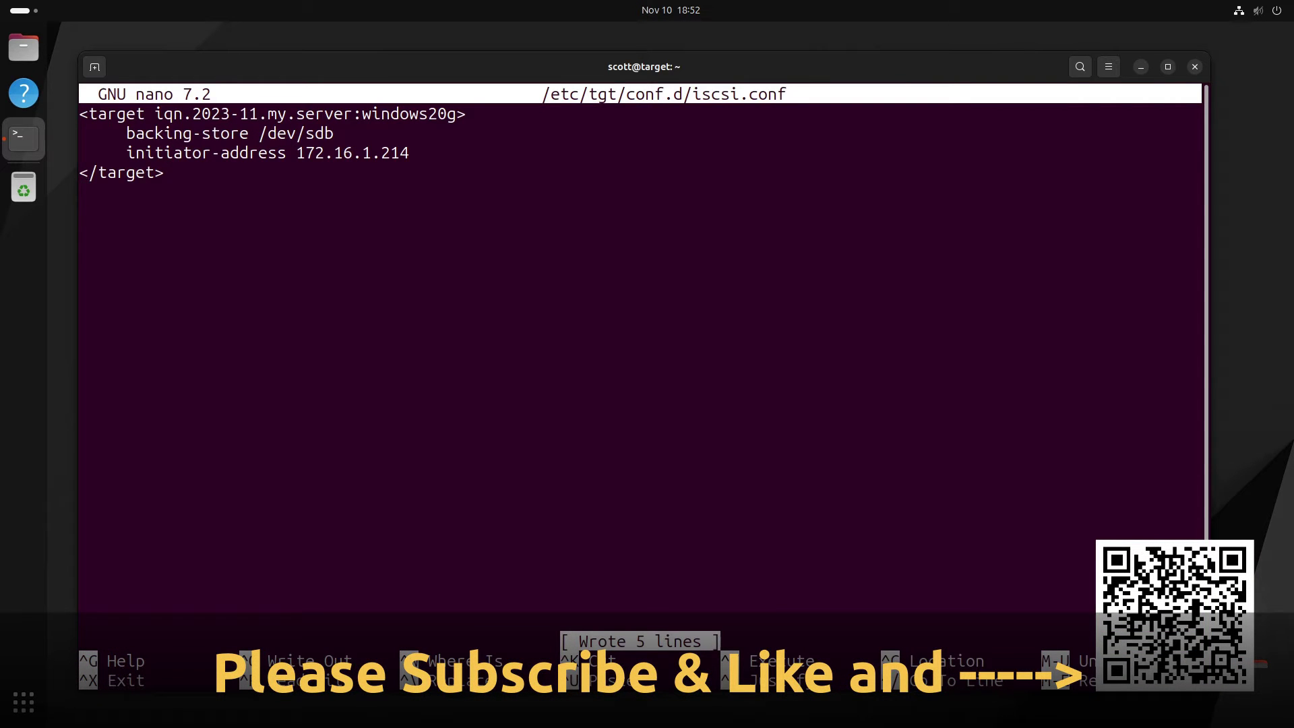
{"action": "key", "text": "ctrl+x"}
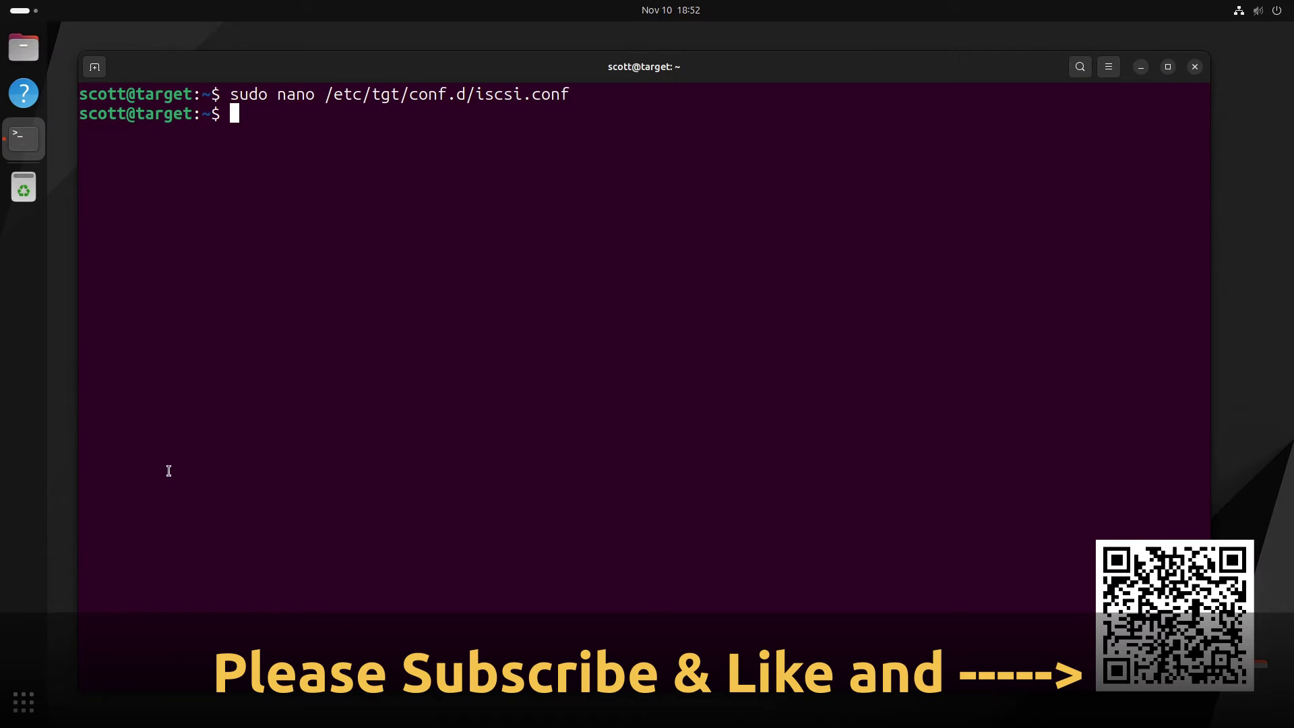
Restart tgt with 'sudo systemctl restart tgt' to load the new target
{"action": "key", "text": "ctrl+shift+v"}
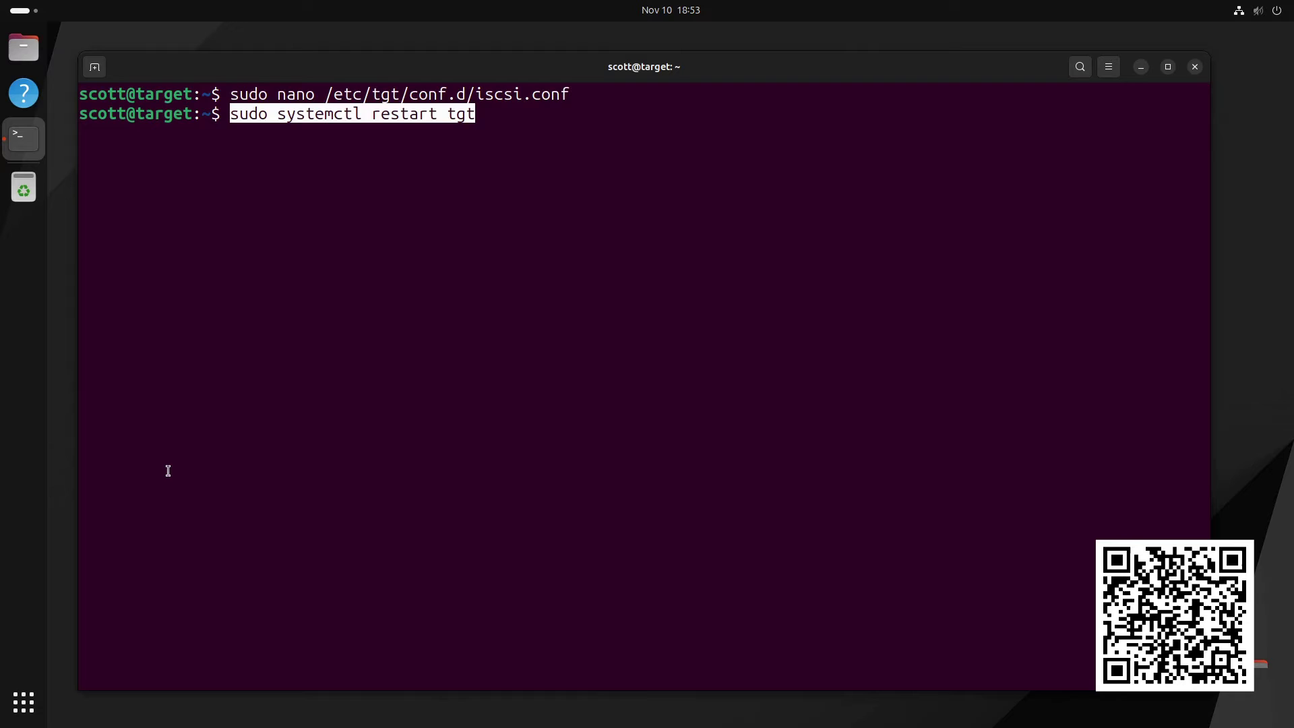
{"action": "key", "text": "Right"}
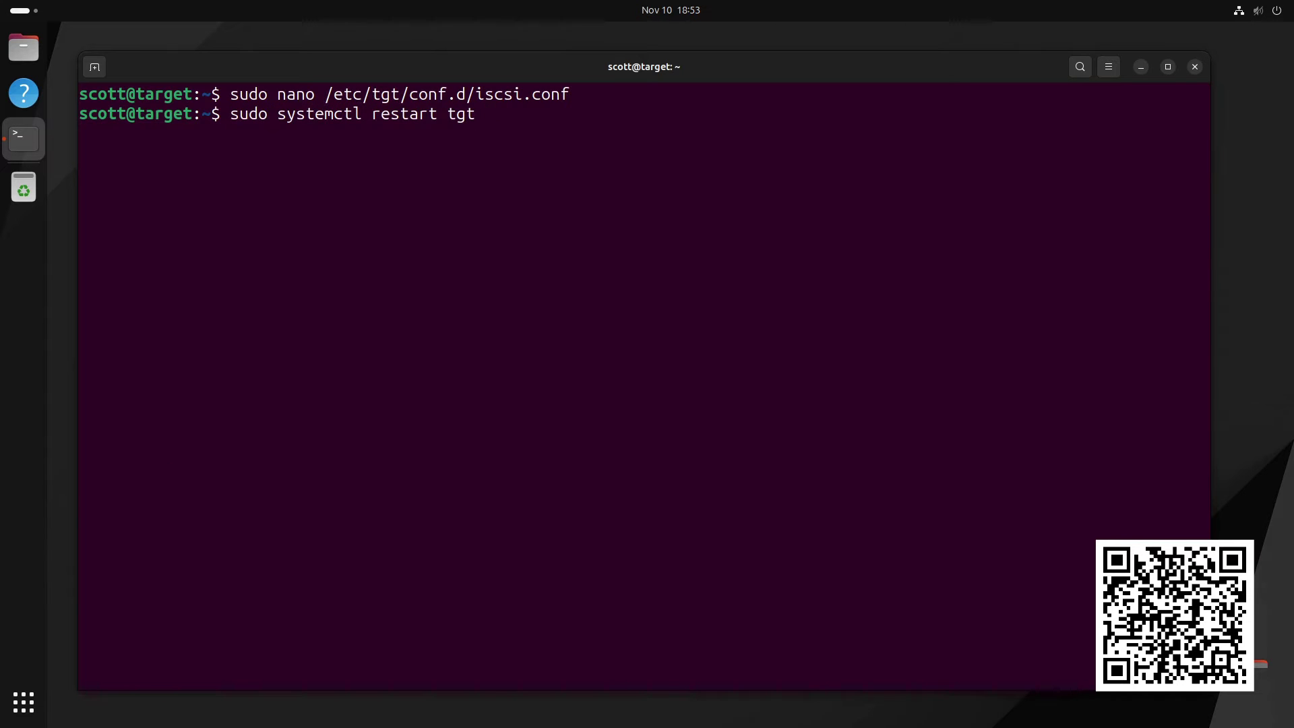
{"action": "key", "text": "Return"}
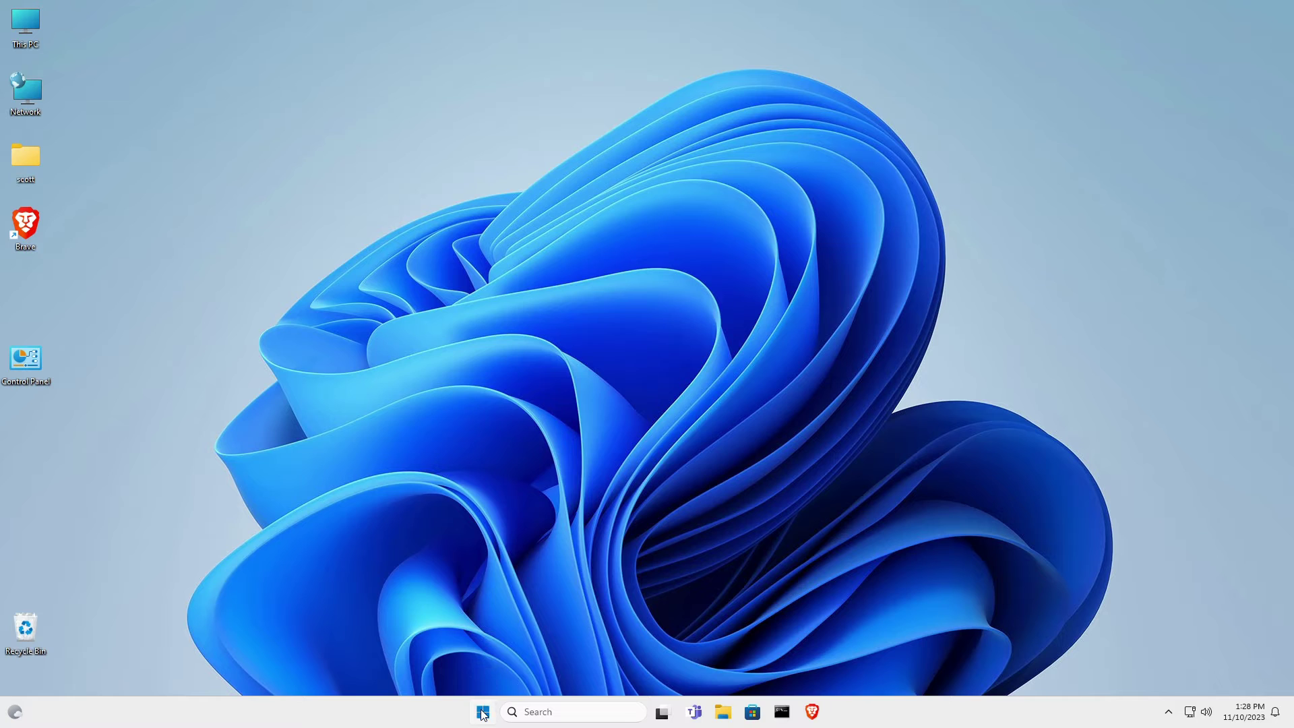
Open Device Manager from the Start context menu and expand Disk drives, showing only QEMU HARDDISK
{"action": "right_click", "coordinate": [482, 714]}
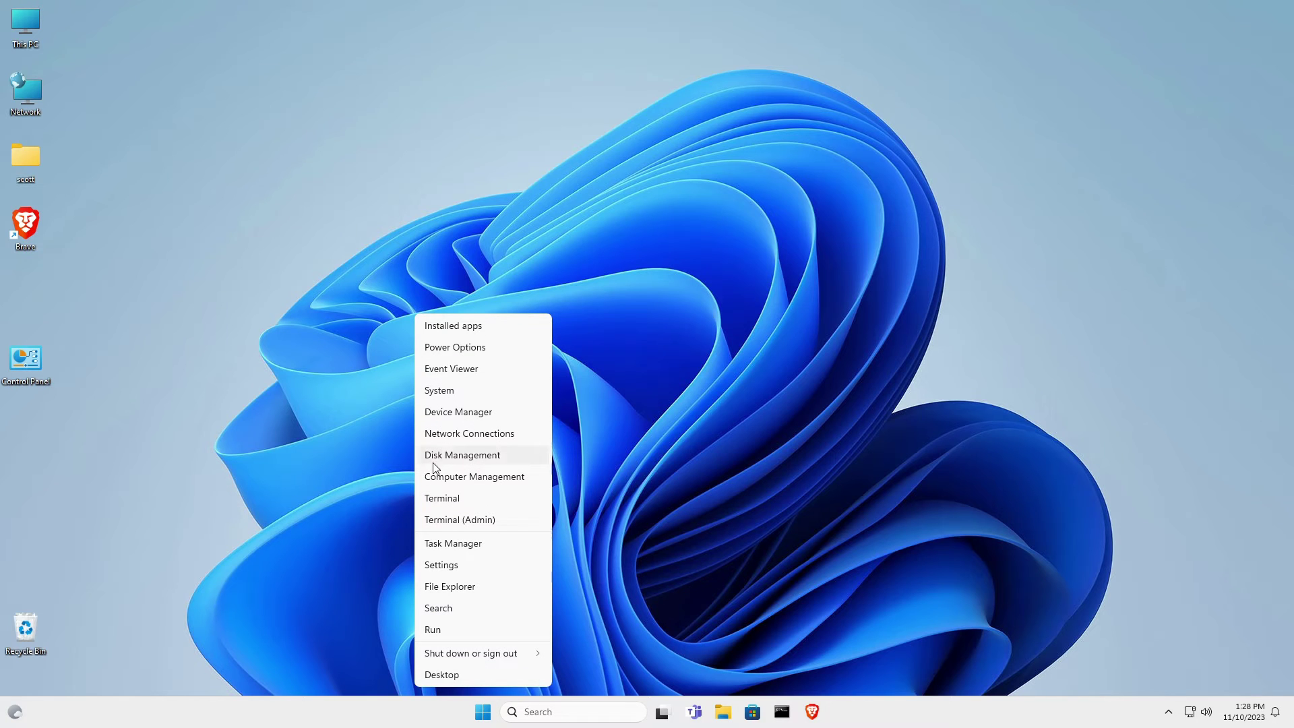
{"action": "left_click", "coordinate": [446, 413]}
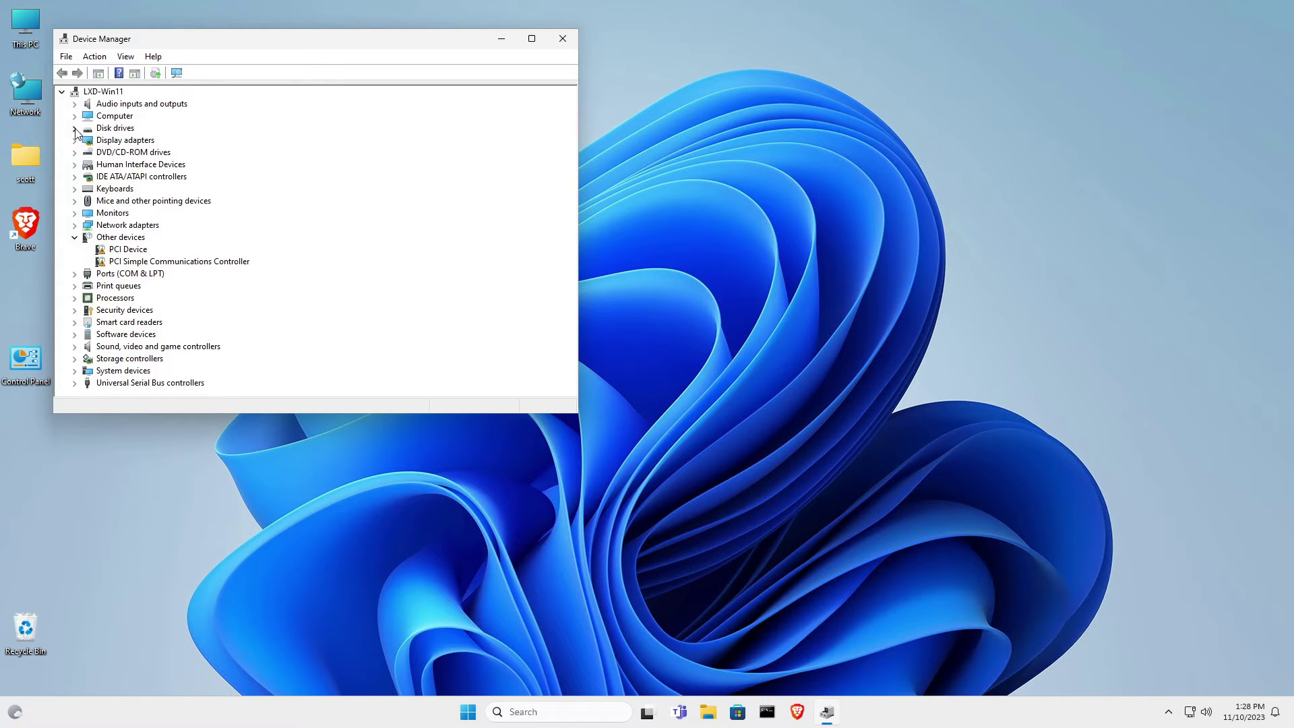
{"action": "left_click", "coordinate": [76, 129]}
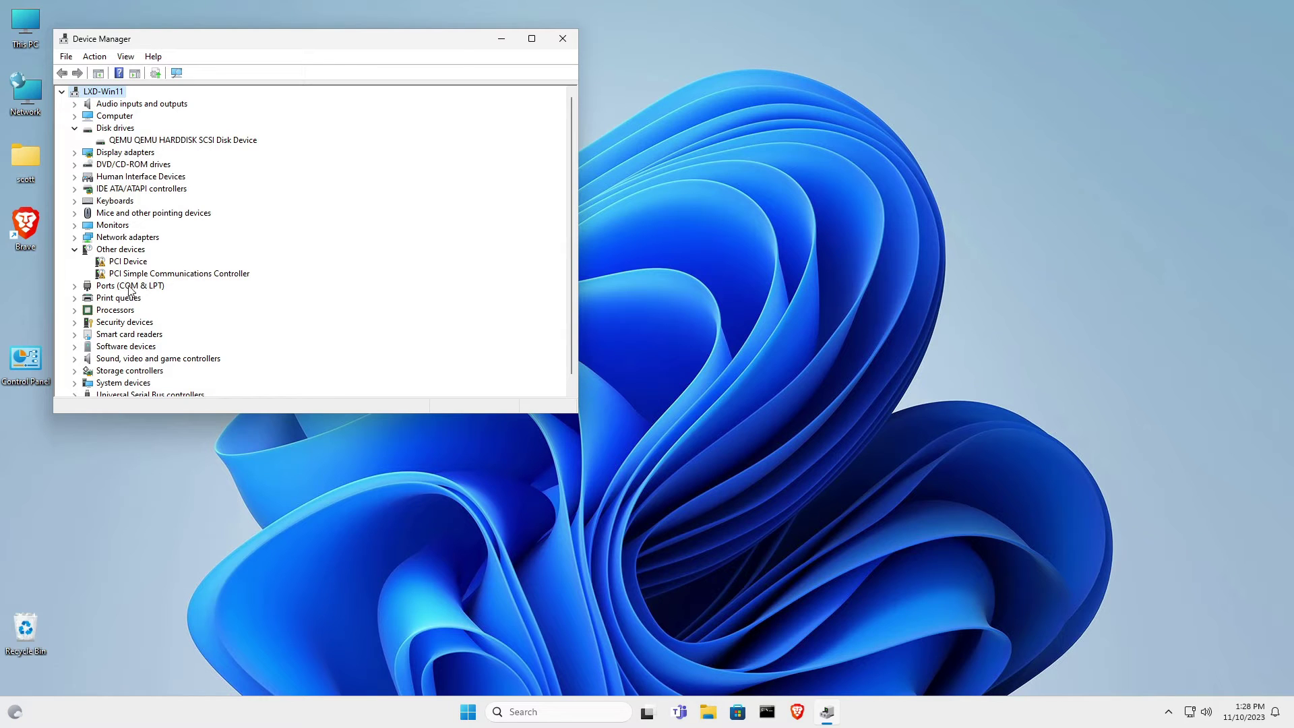
Launch iSCSI Initiator from a Control Panel 'iscsi' search, start its service, and open the Discovery tab
{"action": "double_click", "coordinate": [25, 360]}
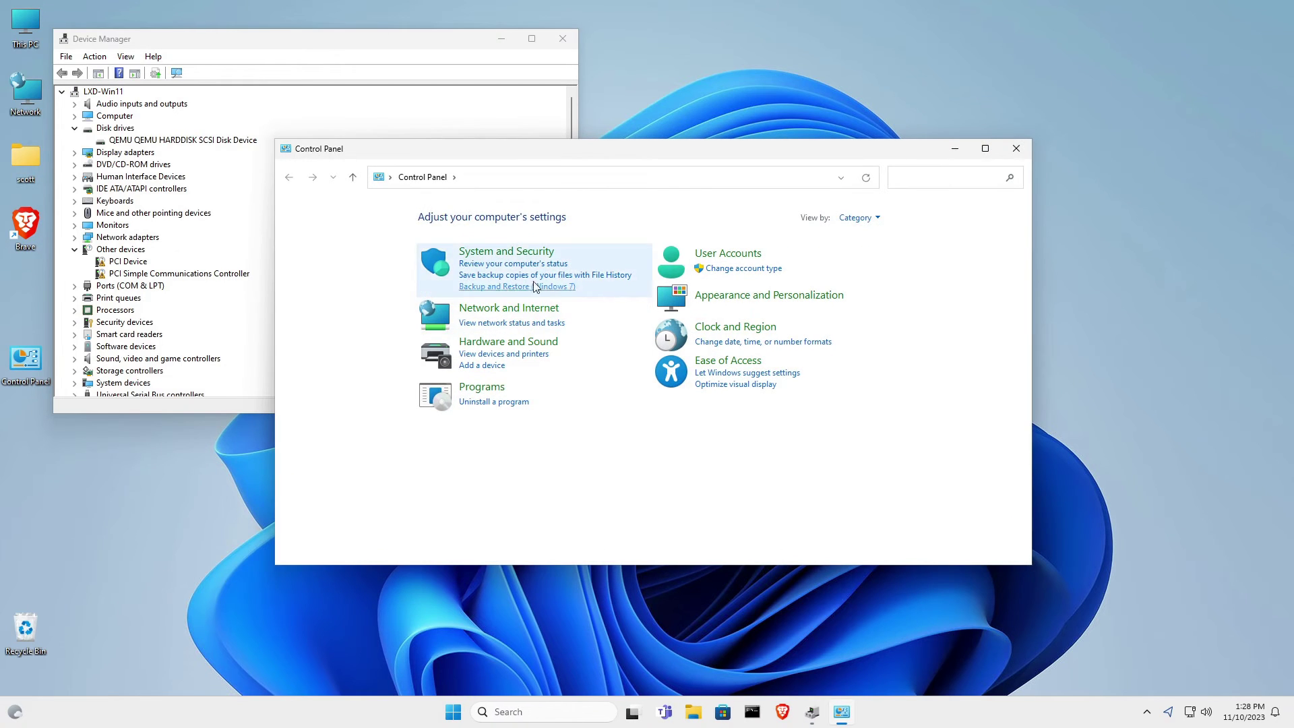
{"action": "left_click", "coordinate": [938, 180]}
{"action": "type", "text": "iscsi"}
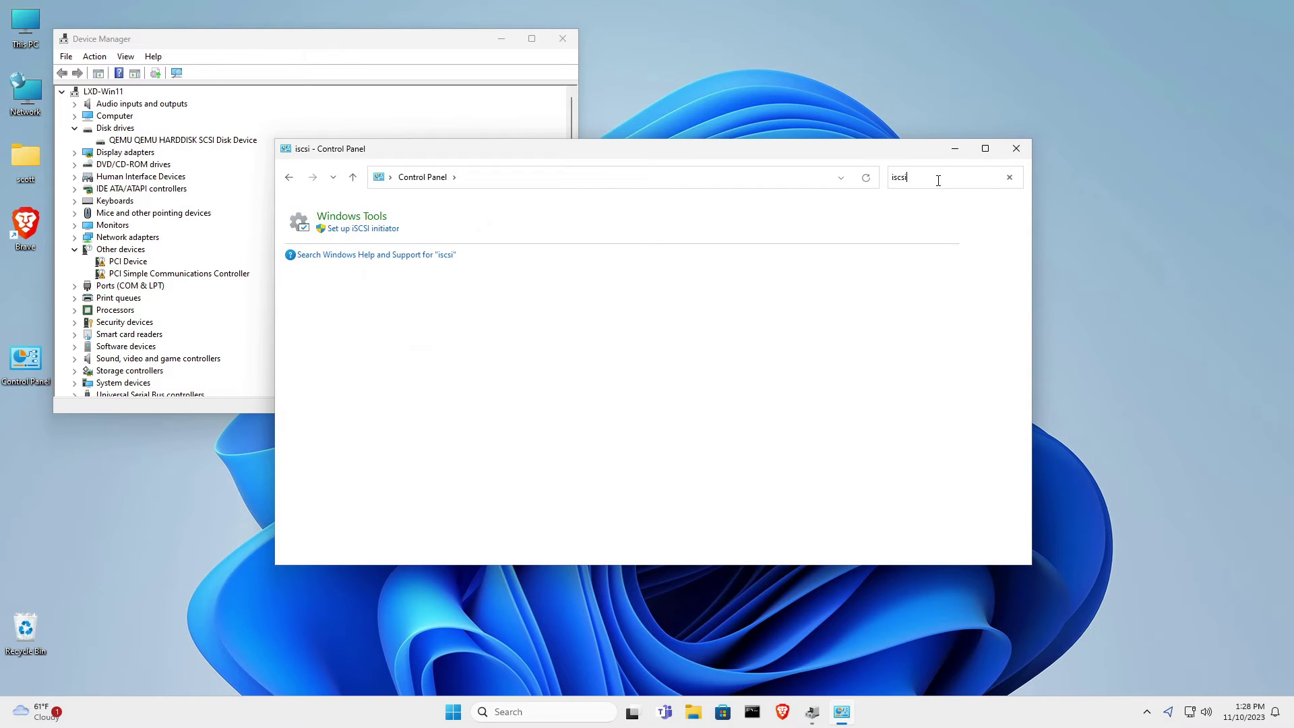
{"action": "left_click", "coordinate": [351, 229]}
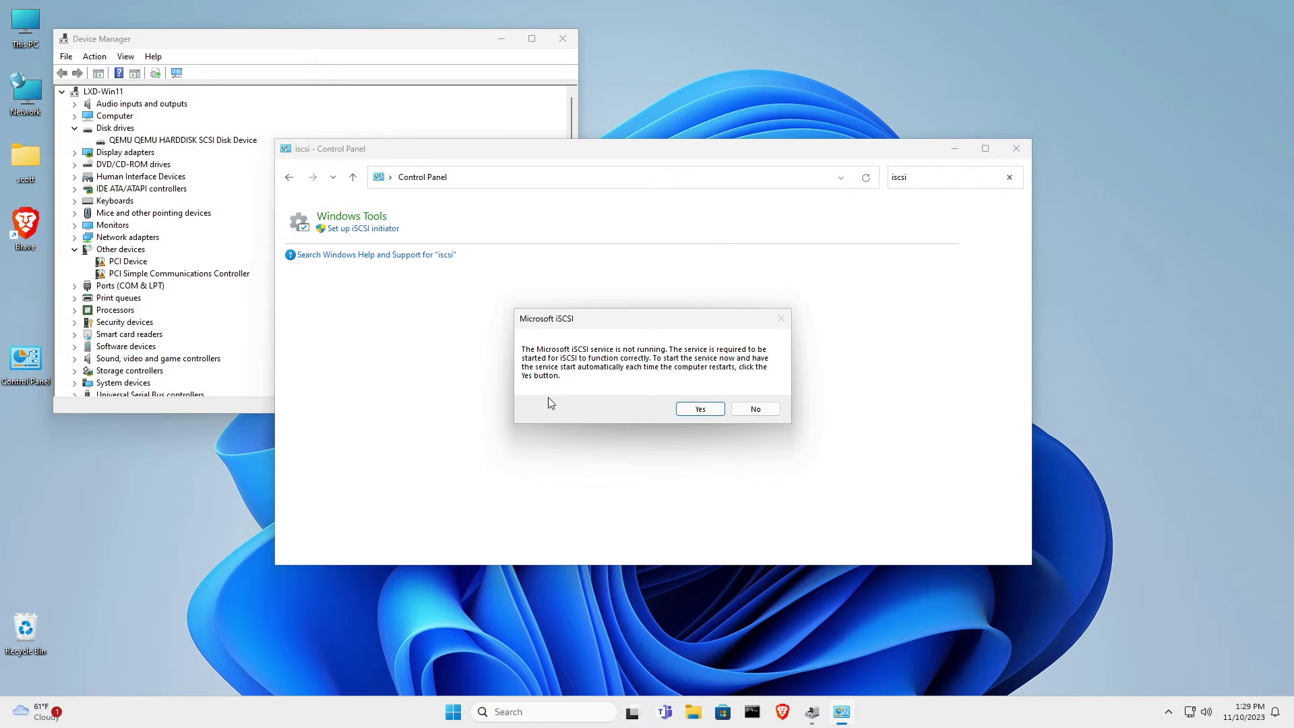
{"action": "left_click", "coordinate": [707, 409]}
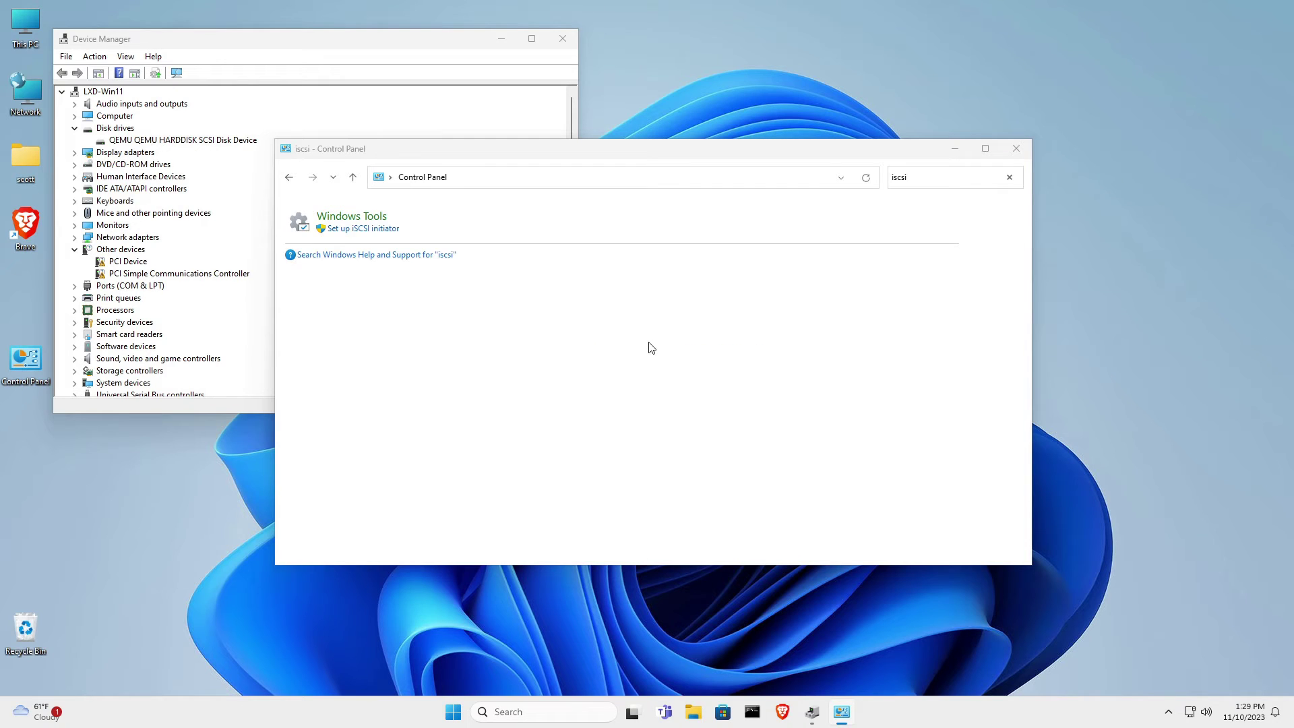
{"action": "left_click", "coordinate": [1014, 152]}
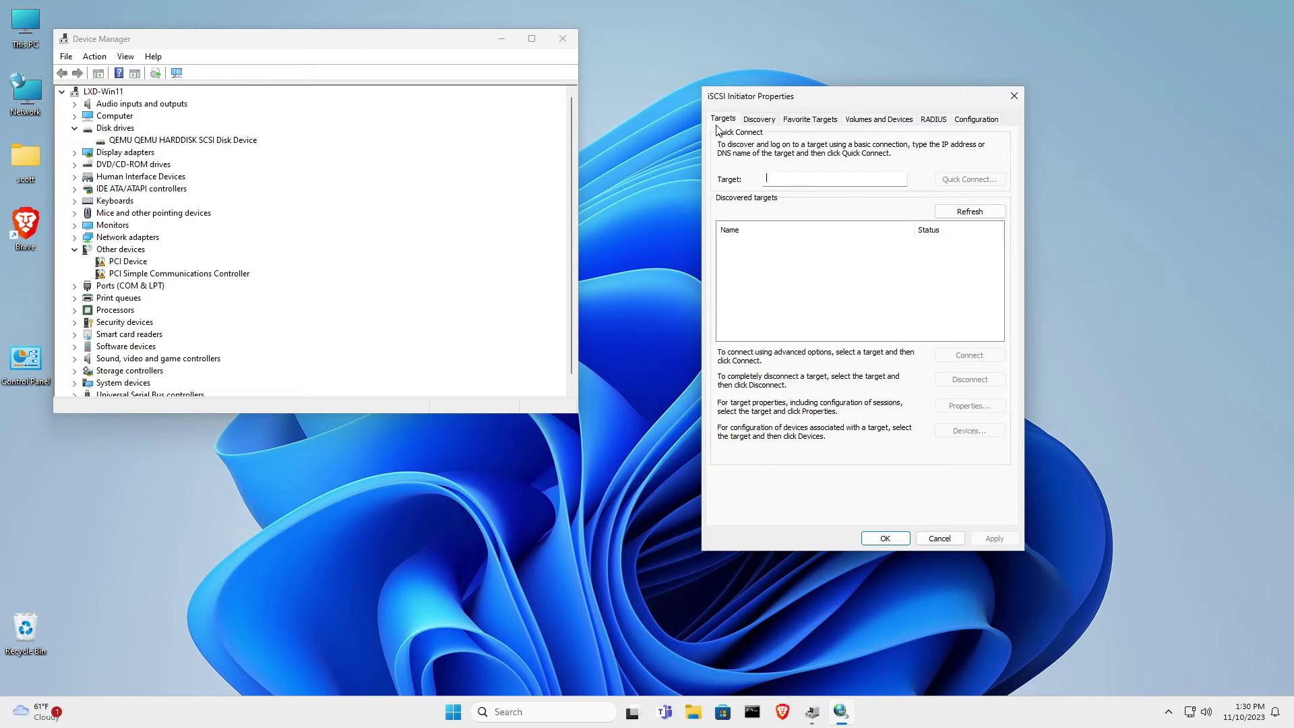
{"action": "left_click", "coordinate": [760, 124]}
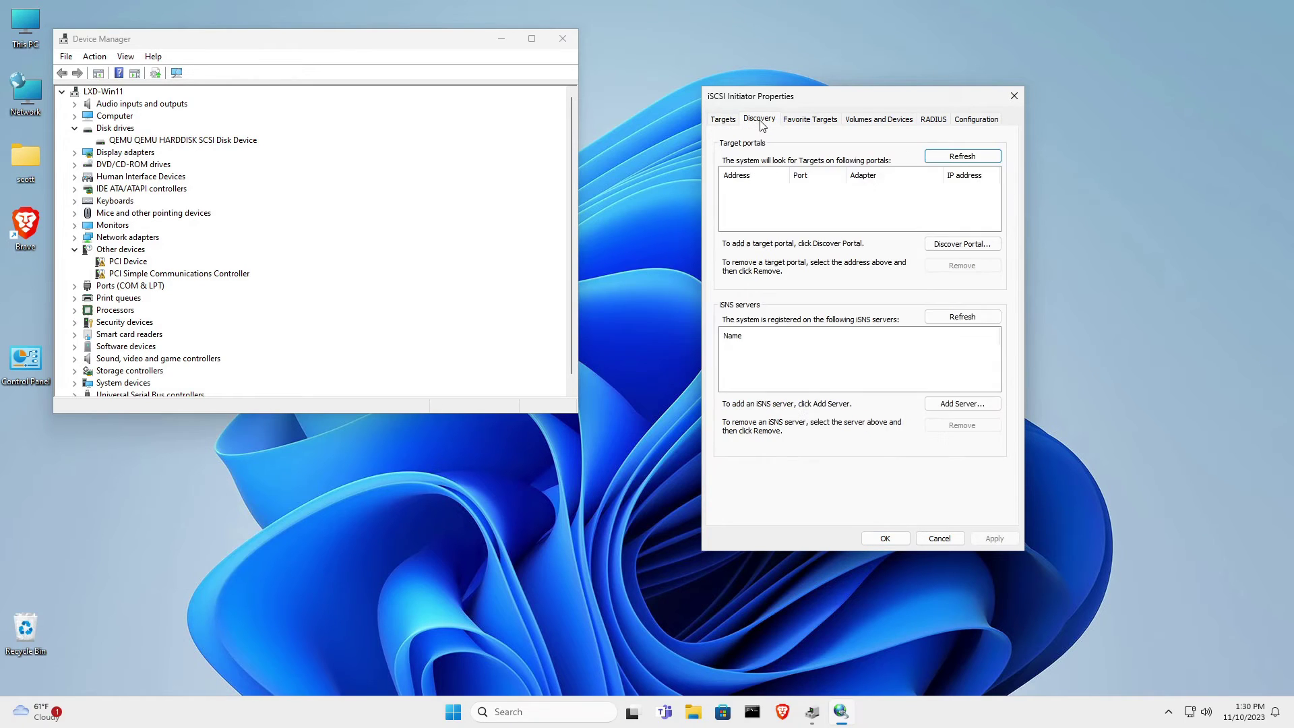
Add target portal 172.16.1.90 on port 3260 via Discover Portal
{"action": "left_click", "coordinate": [966, 246]}
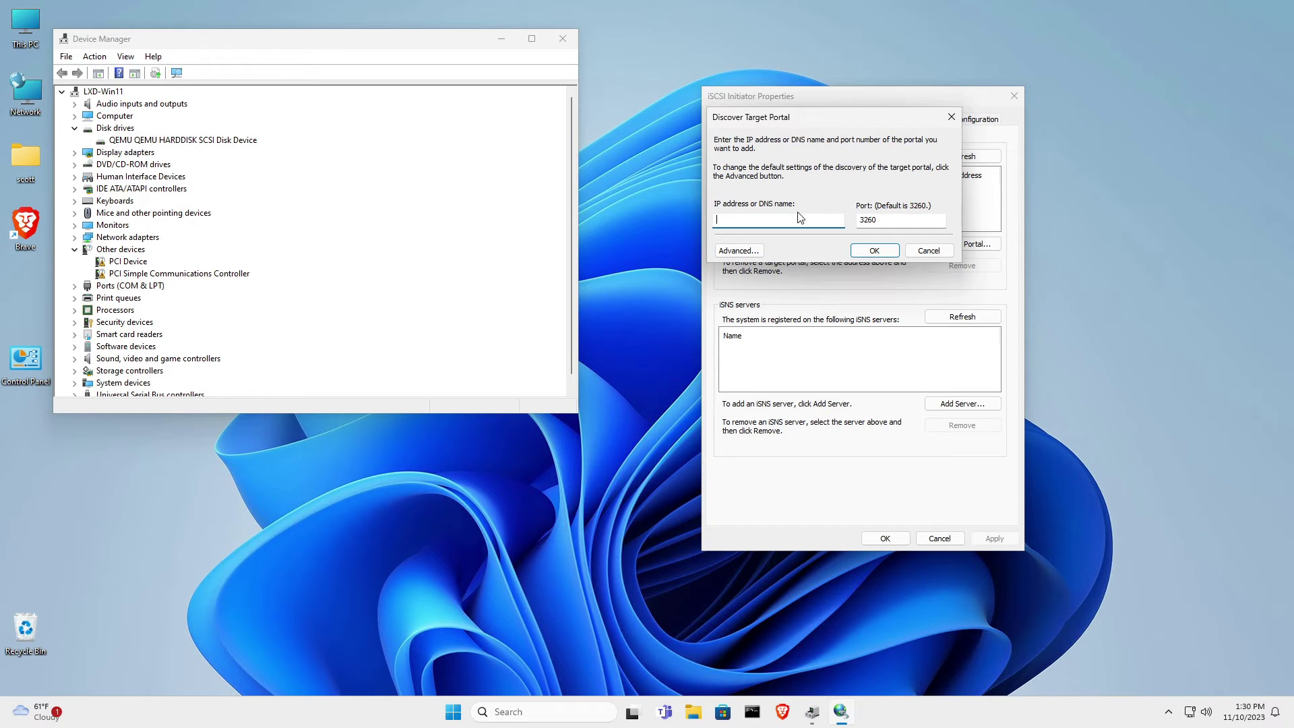
{"action": "type", "text": "172.16.1.90"}
{"action": "left_click", "coordinate": [877, 250]}
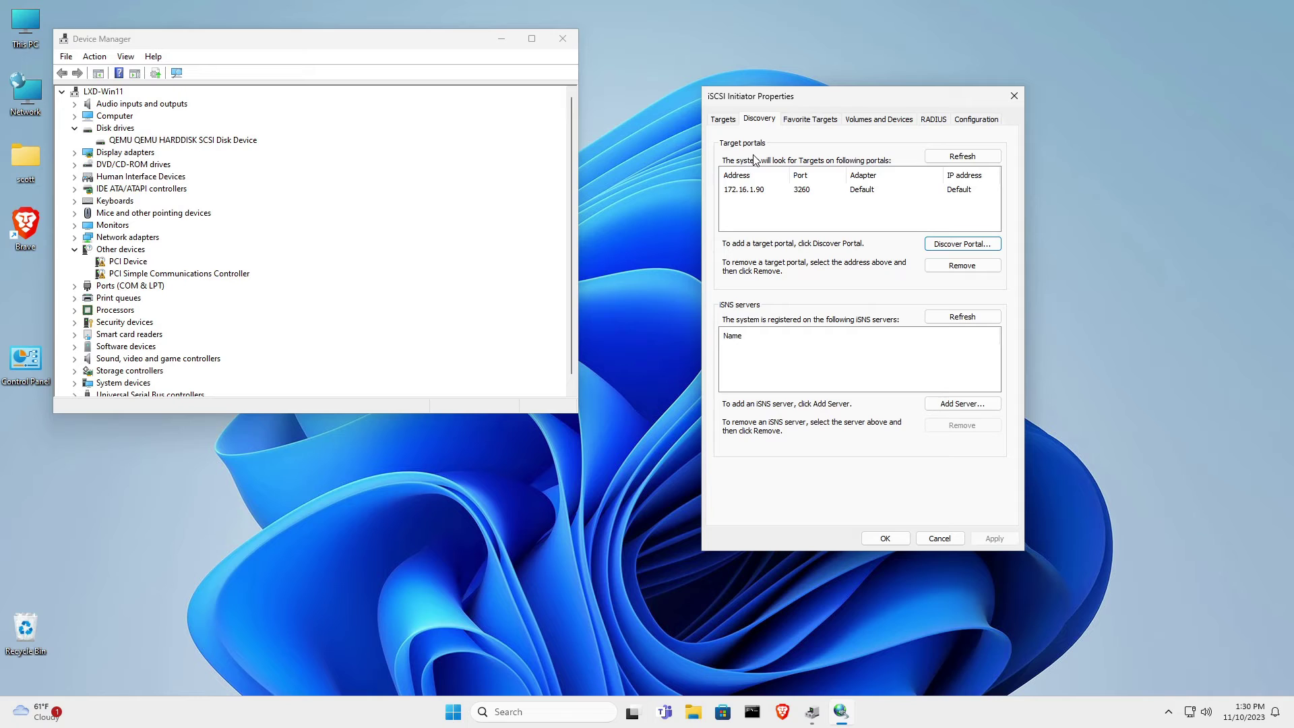
Connect to target iqn.2023-11.my.server:windows20g on the Targets tab, then close iSCSI Initiator Properties
{"action": "left_click", "coordinate": [723, 118]}
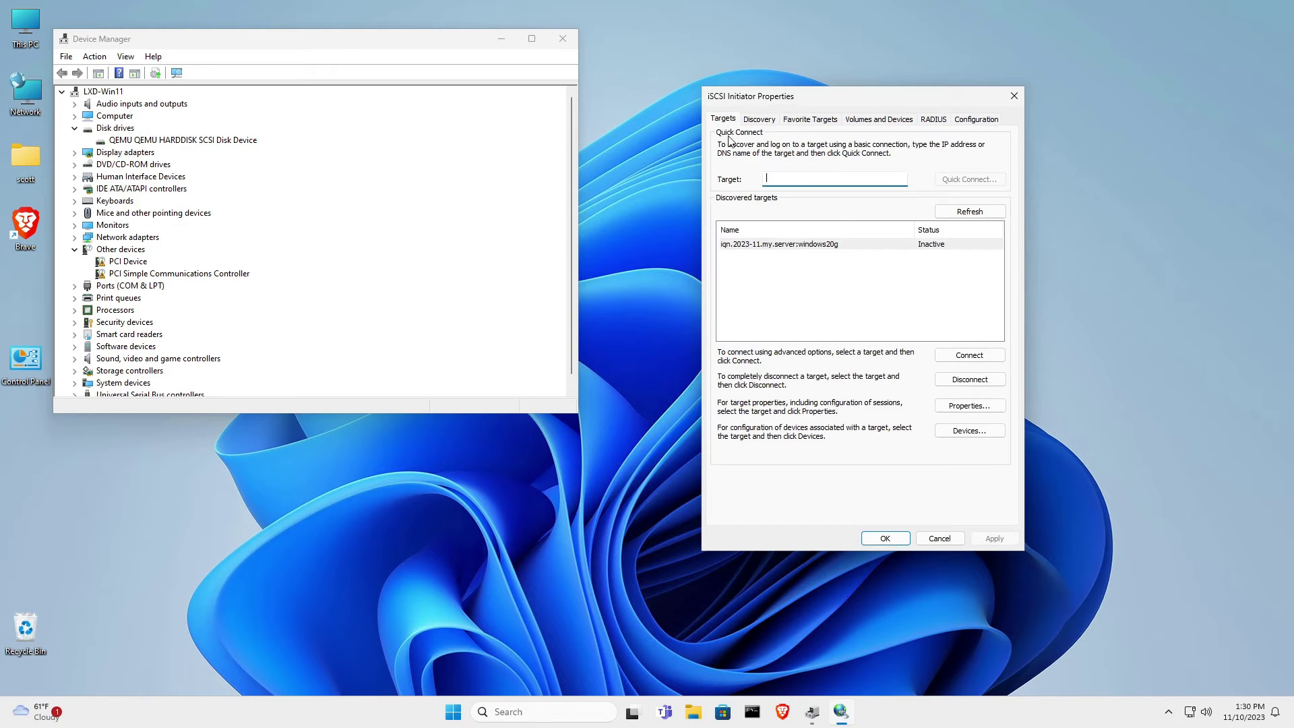
{"action": "left_click", "coordinate": [749, 247]}
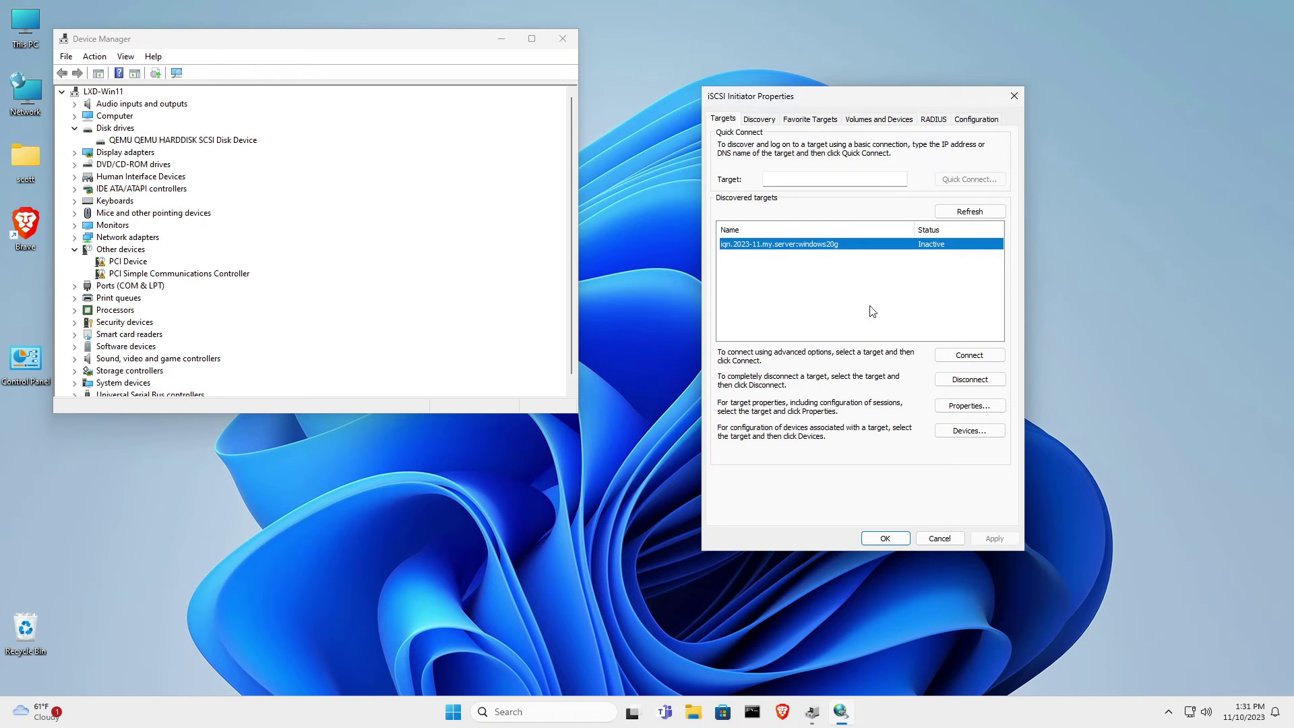
{"action": "left_click", "coordinate": [969, 355]}
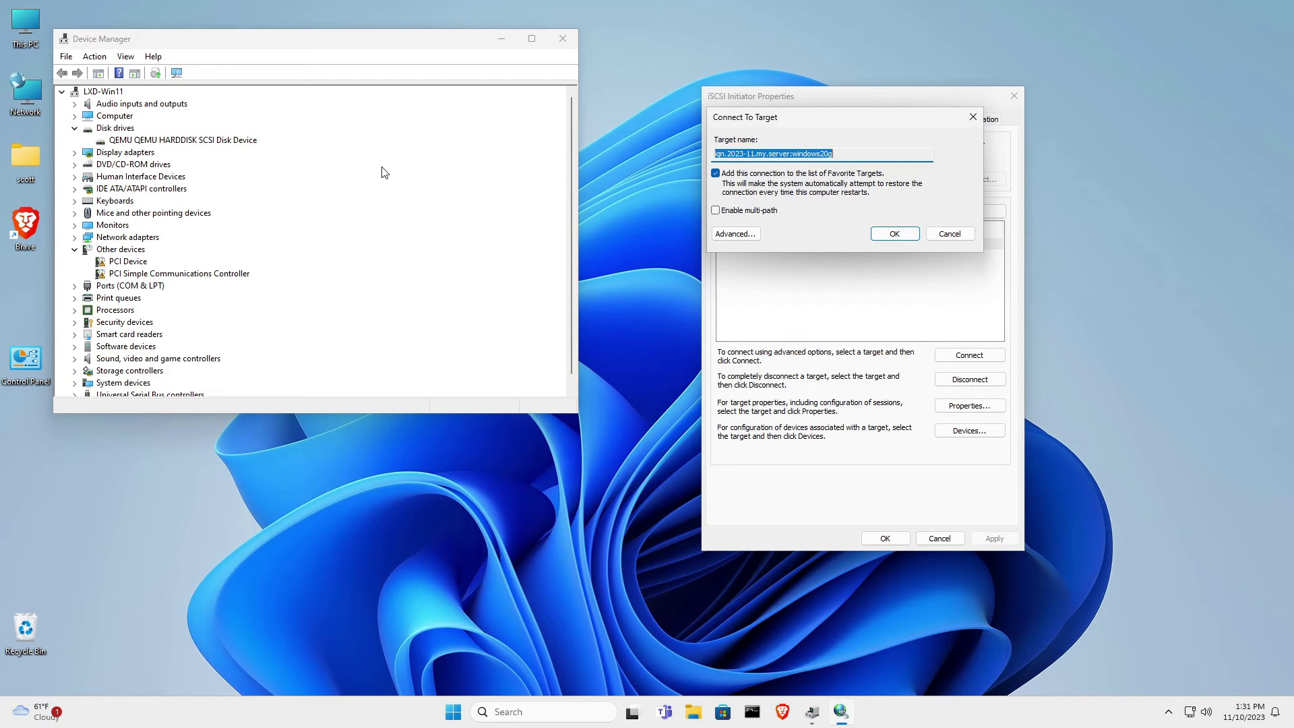
{"action": "left_click", "coordinate": [898, 233]}
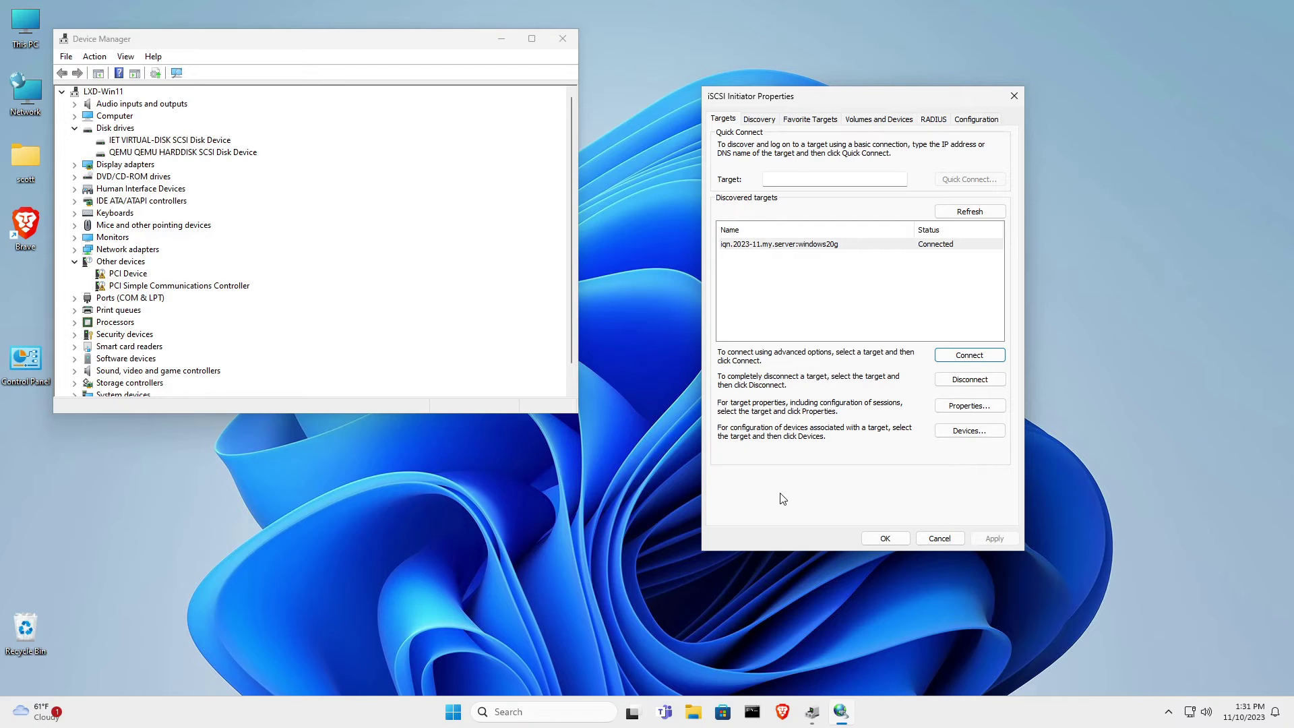
{"action": "left_click", "coordinate": [893, 539]}
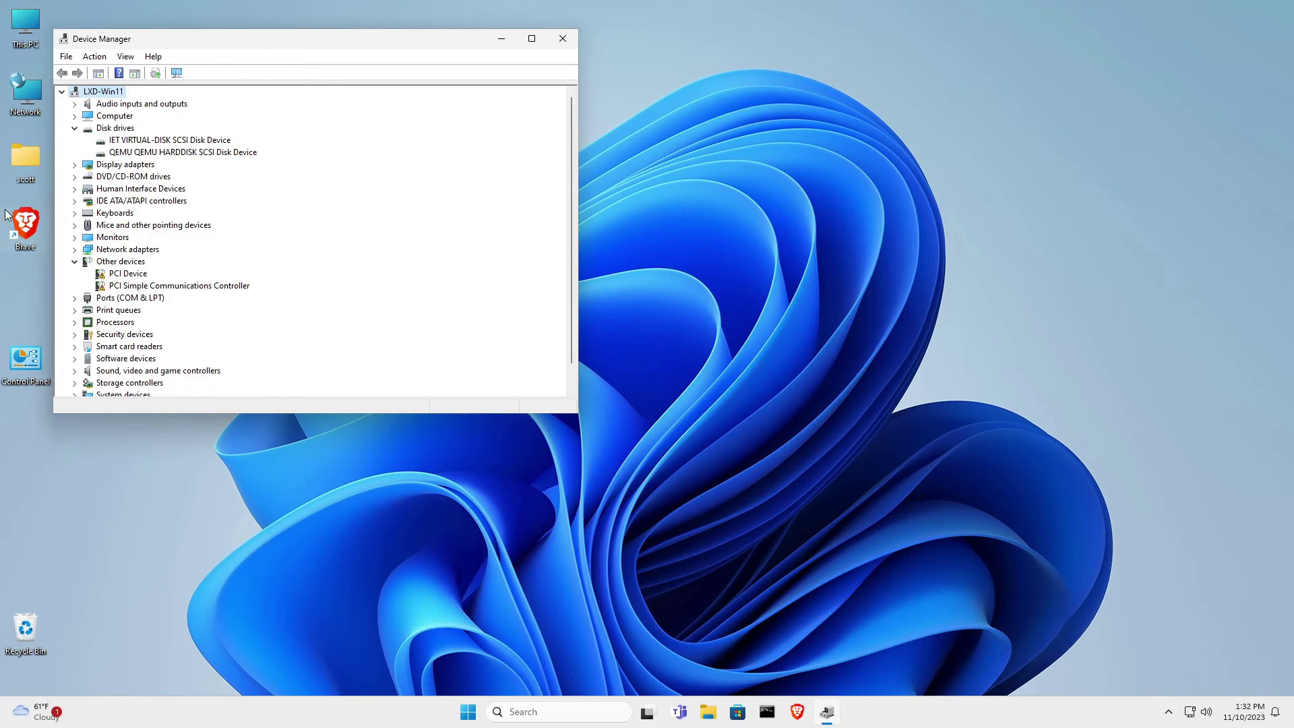
Open This PC and Disk Management, then initialize the 18.61 GB Disk 1 as GPT
{"action": "double_click", "coordinate": [35, 15]}
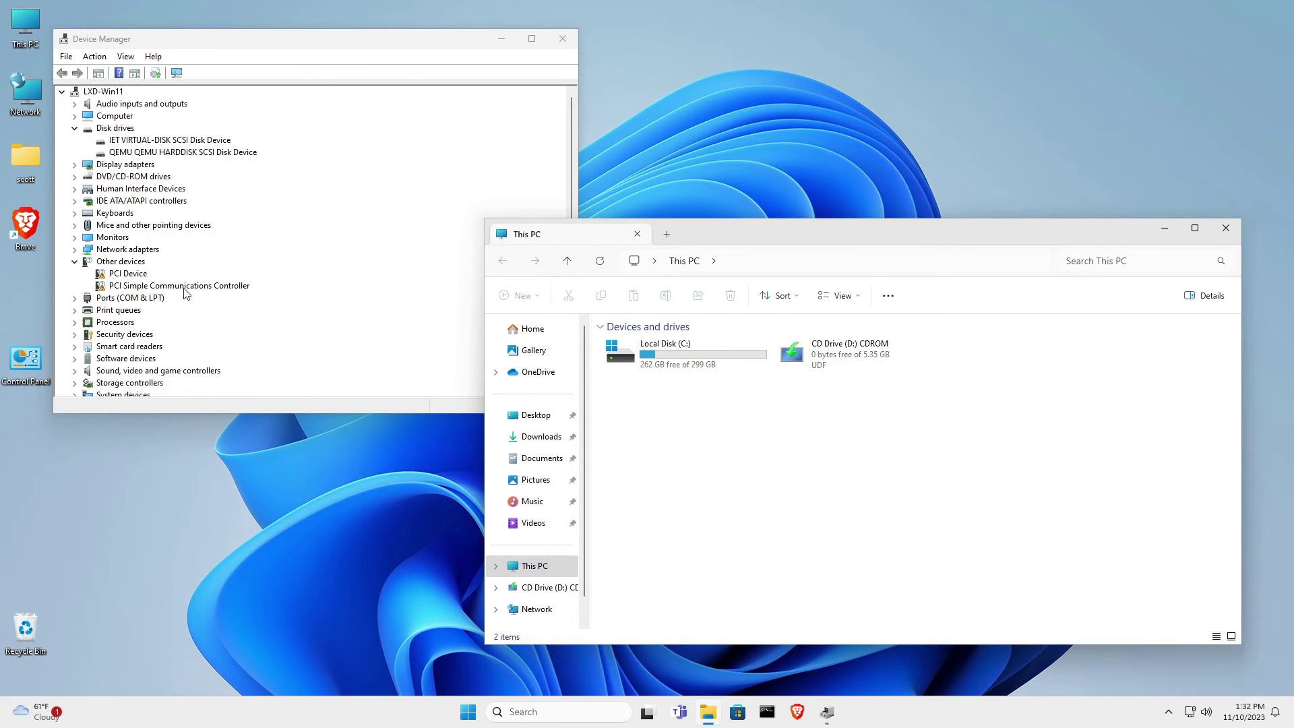
{"action": "right_click", "coordinate": [465, 710]}
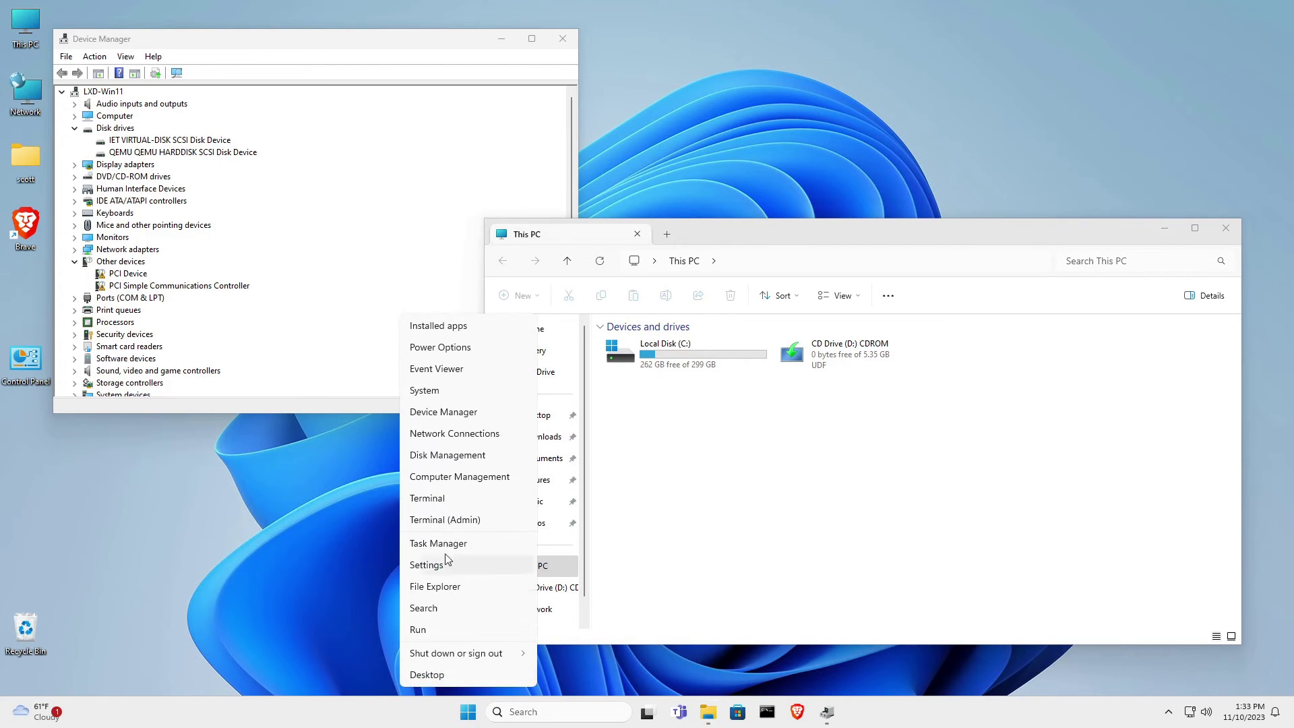
{"action": "left_click", "coordinate": [447, 456]}
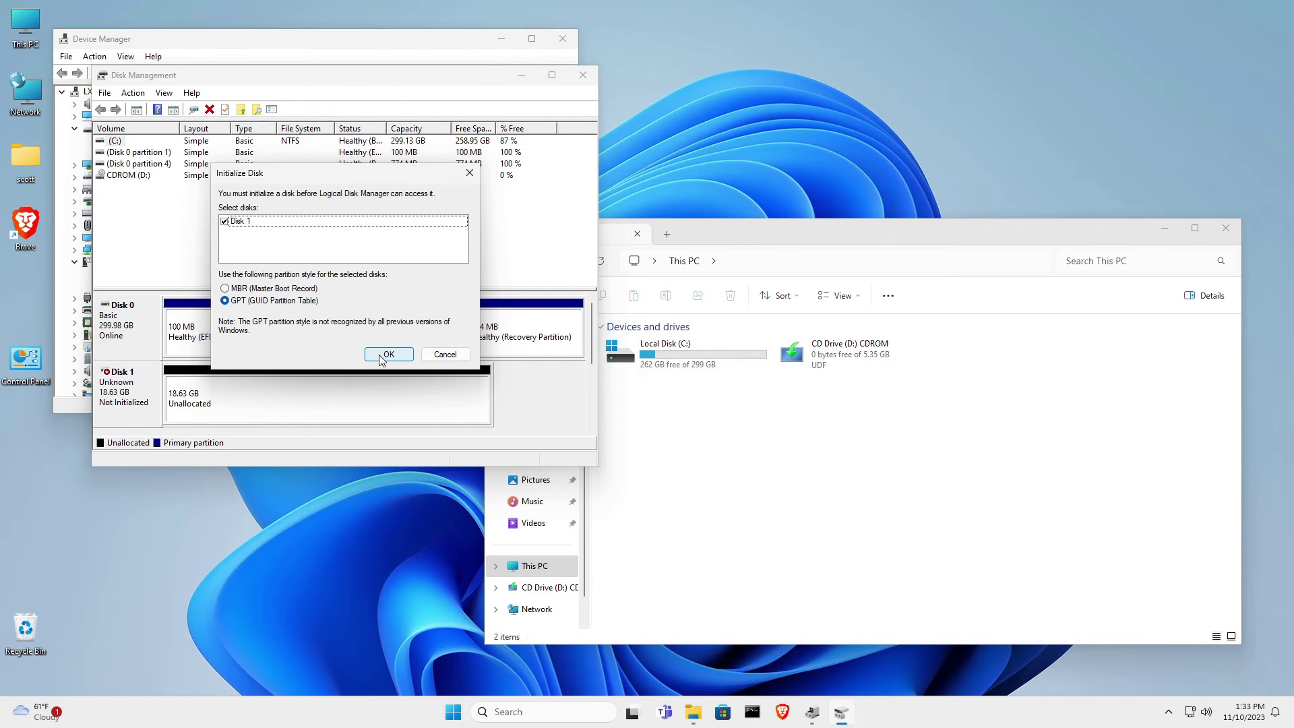
{"action": "left_click", "coordinate": [388, 354]}
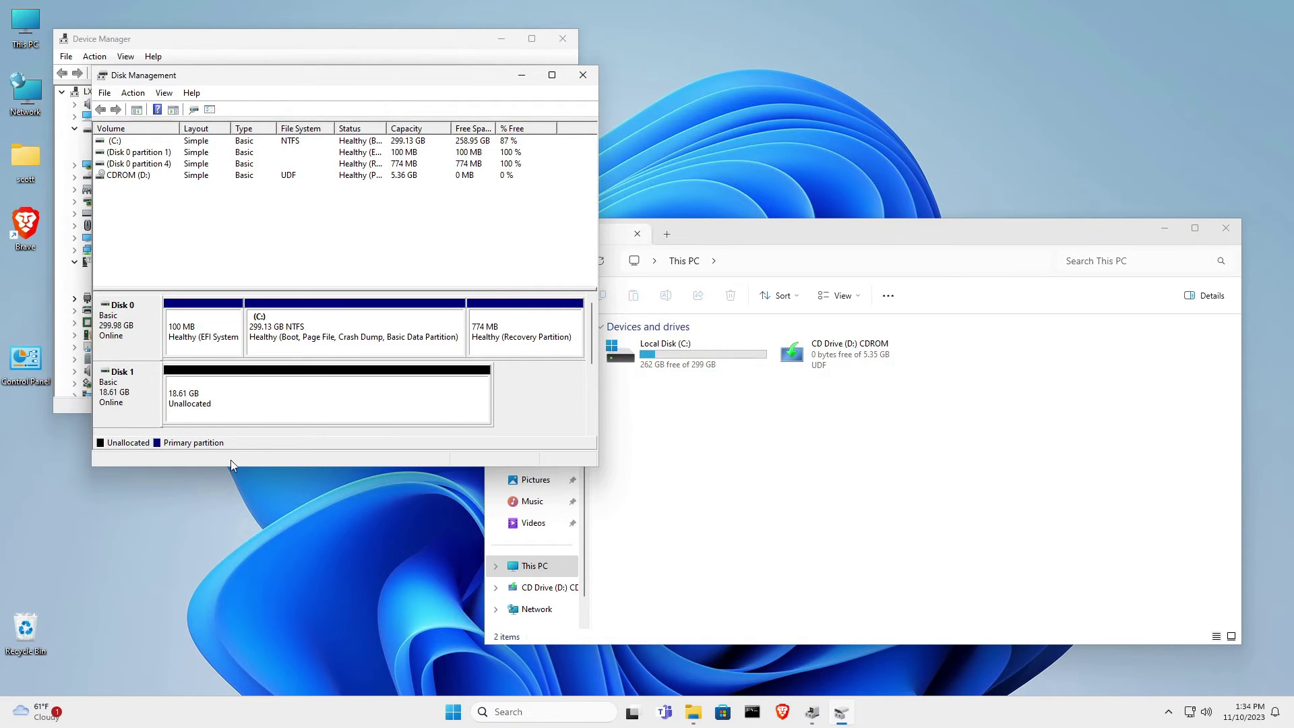
Create a 19056 MB quick-formatted NTFS simple volume on Disk 1's unallocated space, using drive letter I
{"action": "right_click", "coordinate": [227, 396]}
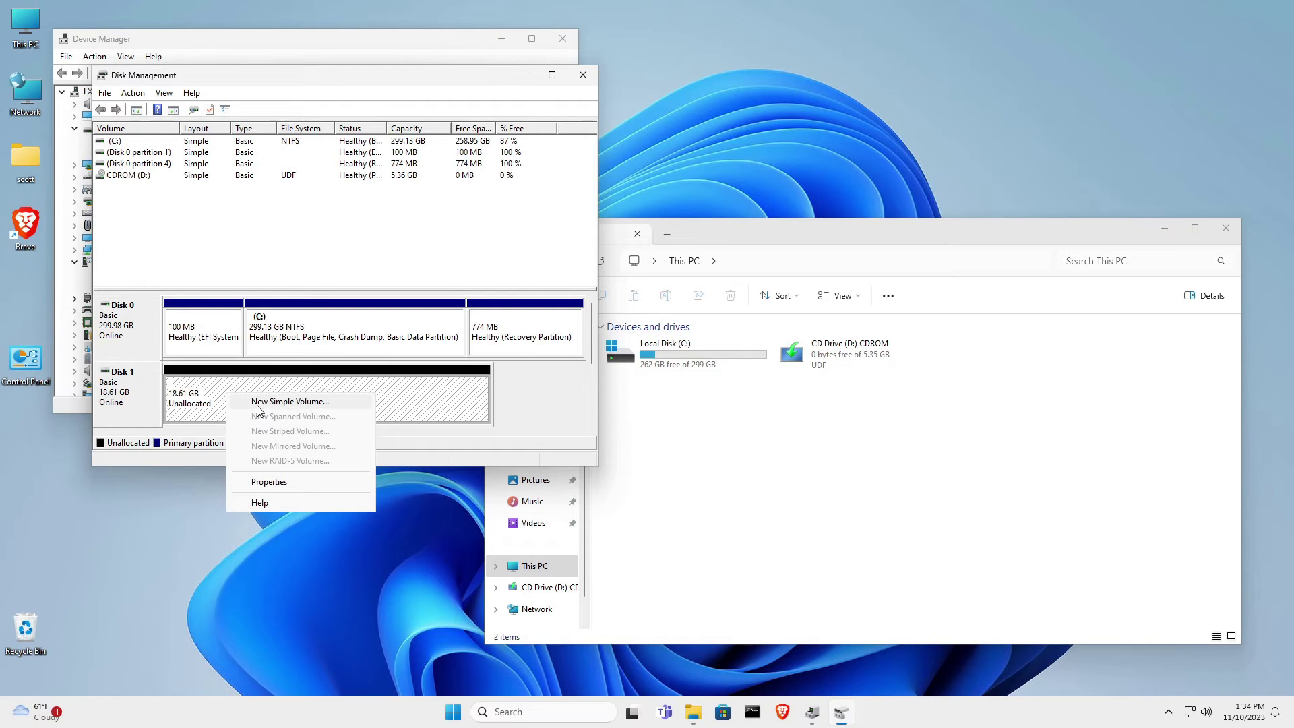
{"action": "left_click", "coordinate": [258, 402]}
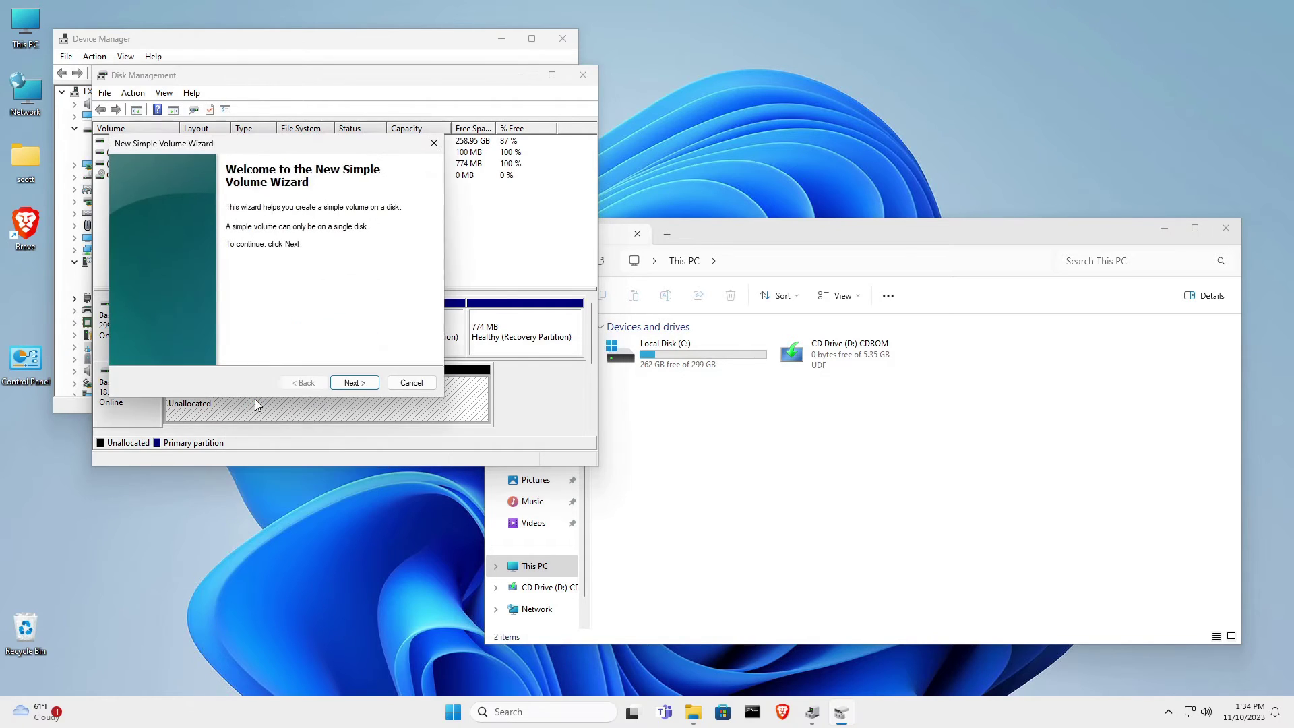
{"action": "left_click", "coordinate": [353, 383]}
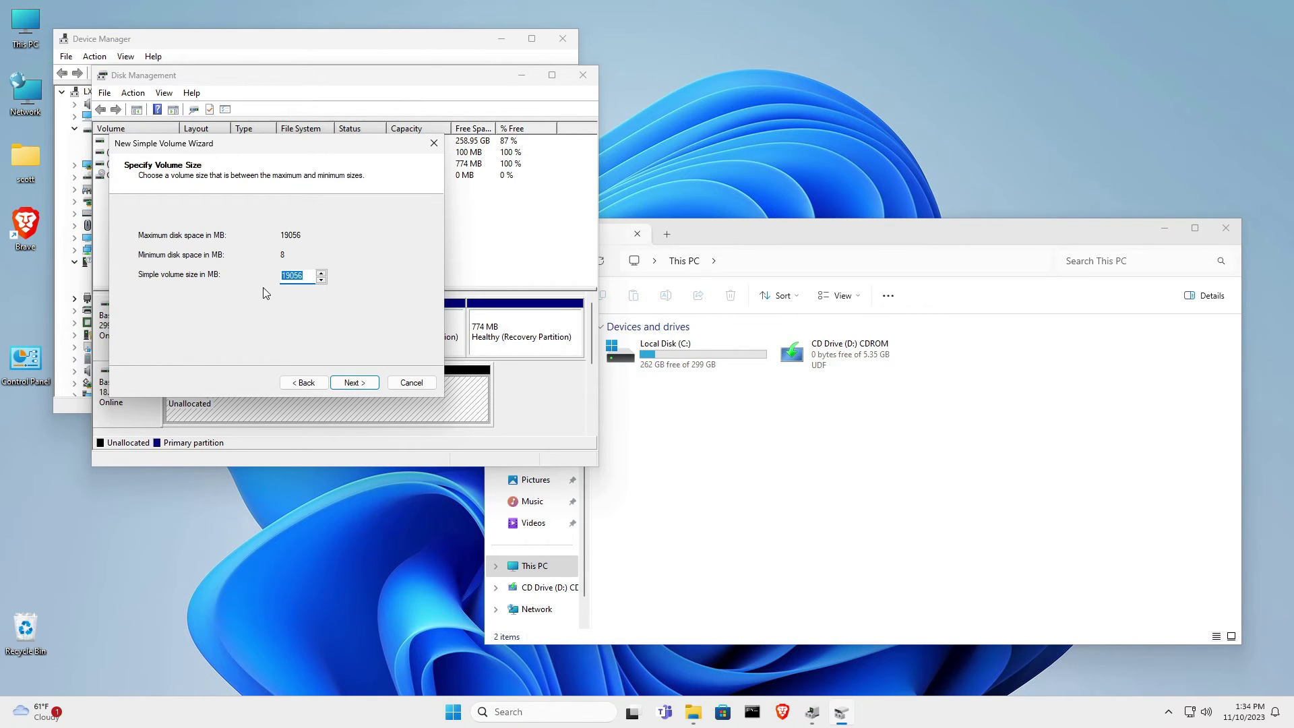
{"action": "left_click", "coordinate": [351, 387]}
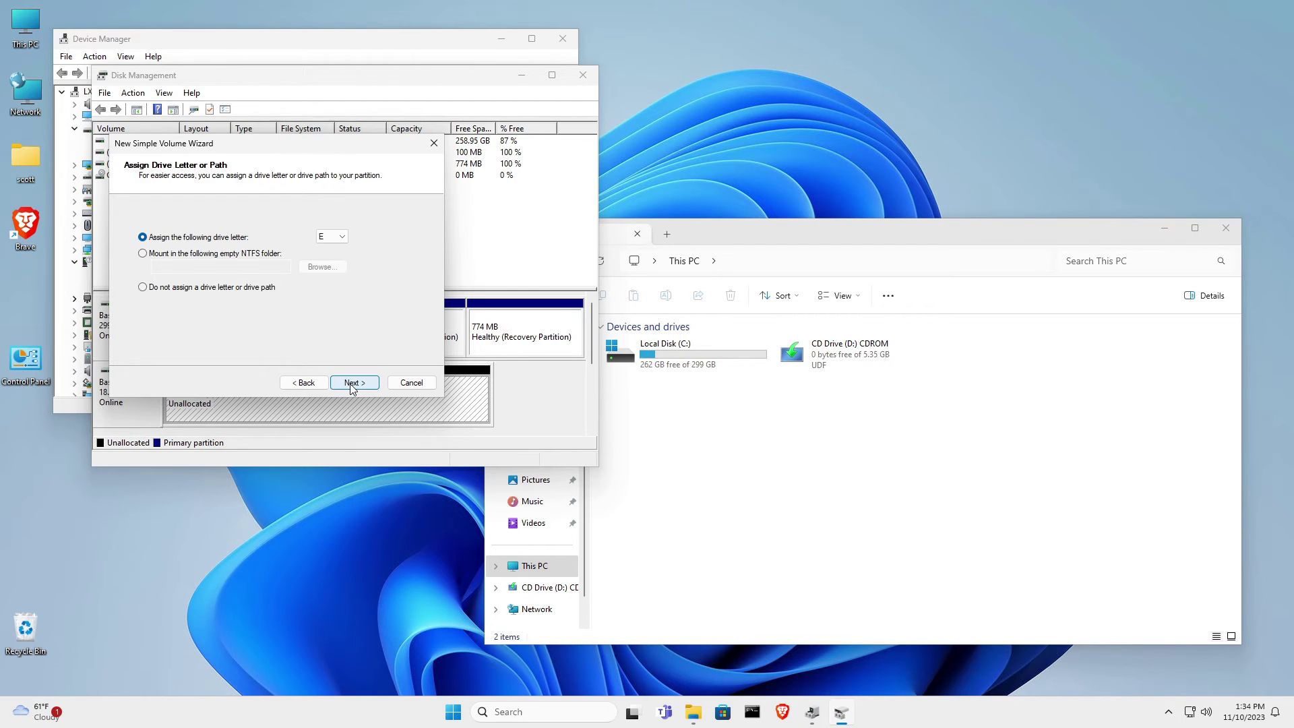
{"action": "left_click", "coordinate": [334, 240]}
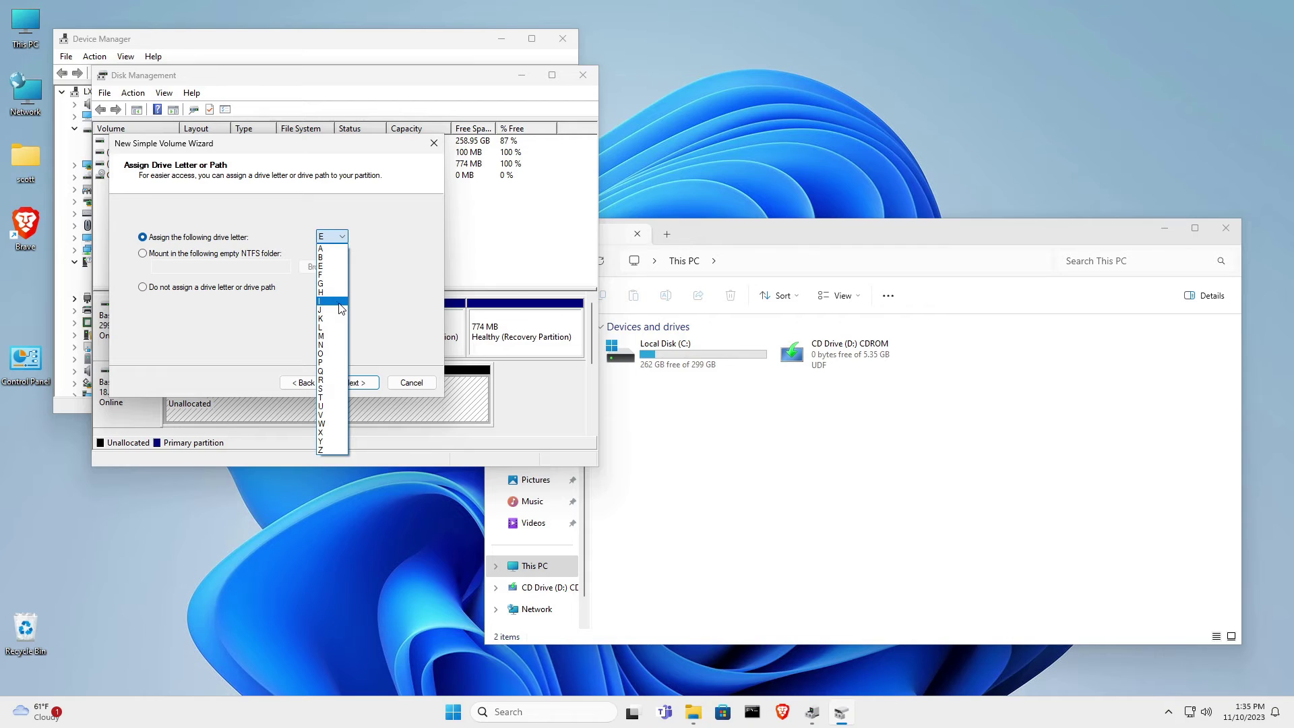
{"action": "left_click", "coordinate": [341, 304]}
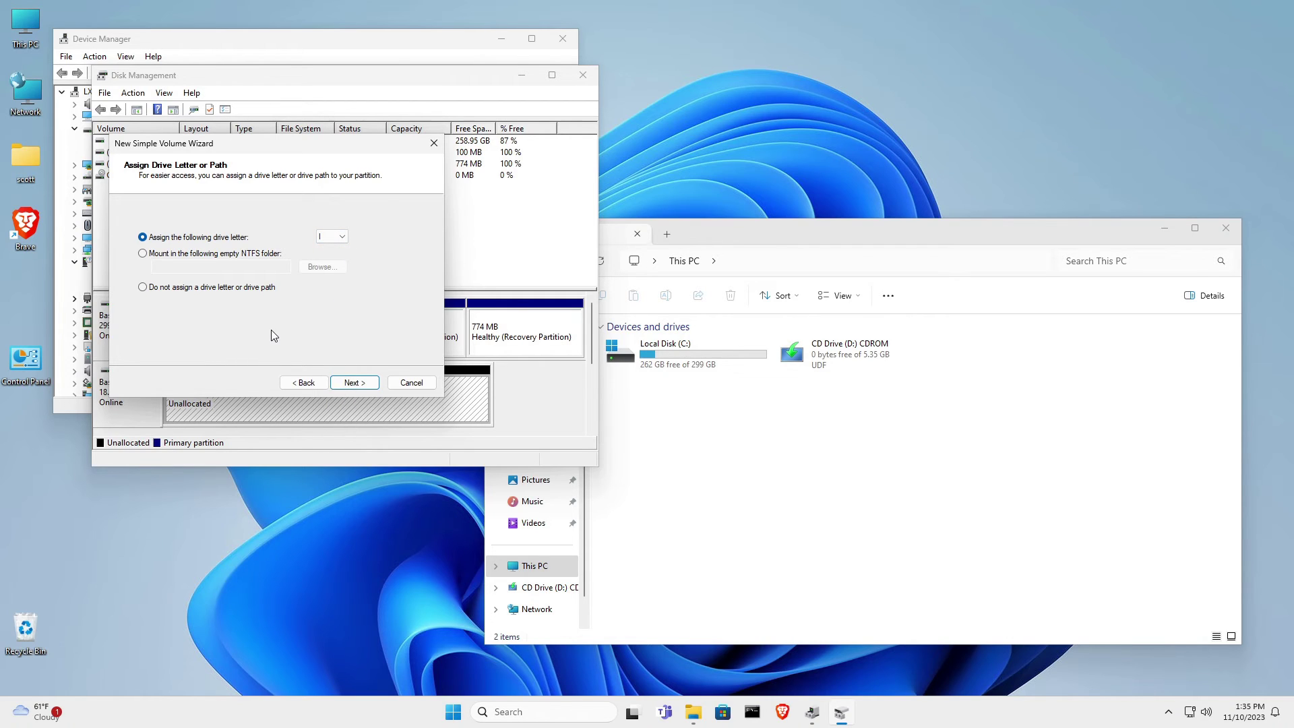
{"action": "left_click", "coordinate": [354, 382]}
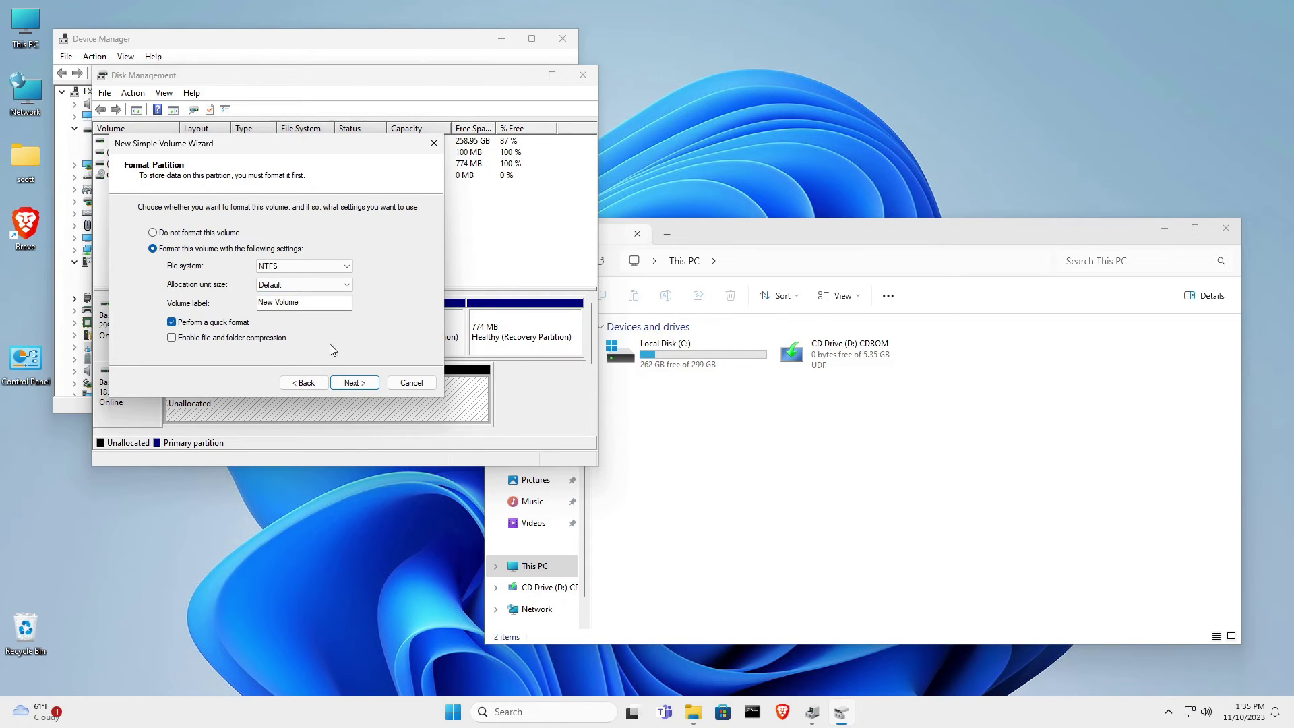
{"action": "left_click", "coordinate": [342, 382]}
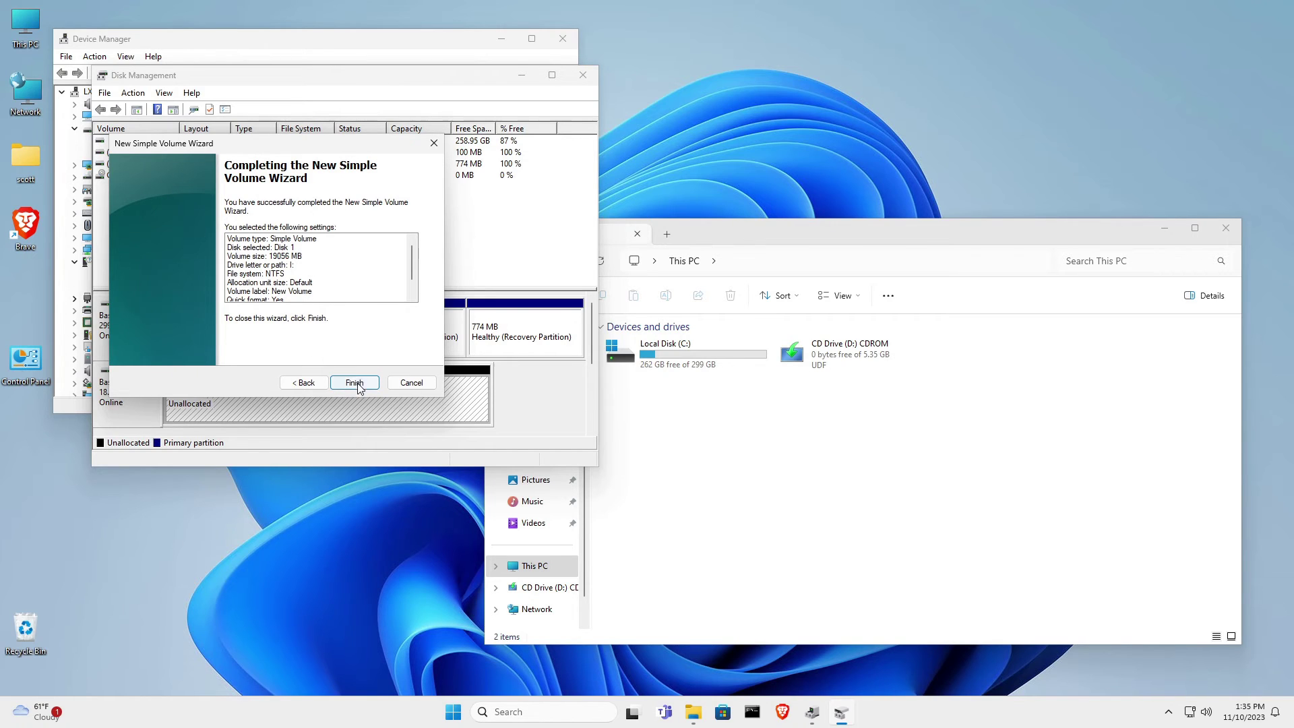
{"action": "left_click", "coordinate": [357, 384]}
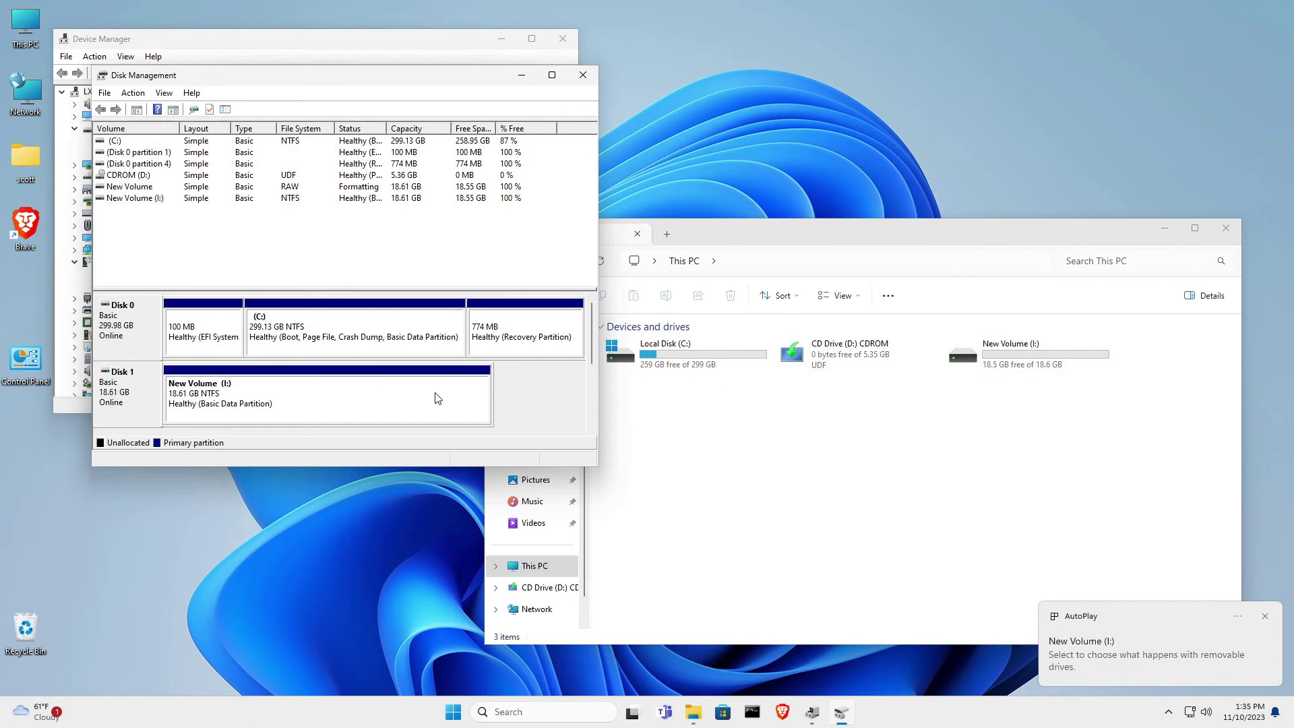
Set the New Volume (I:) label to 'iSCSI Storage' in its Properties and apply it
{"action": "left_click", "coordinate": [333, 405]}
{"action": "right_click", "coordinate": [333, 406]}
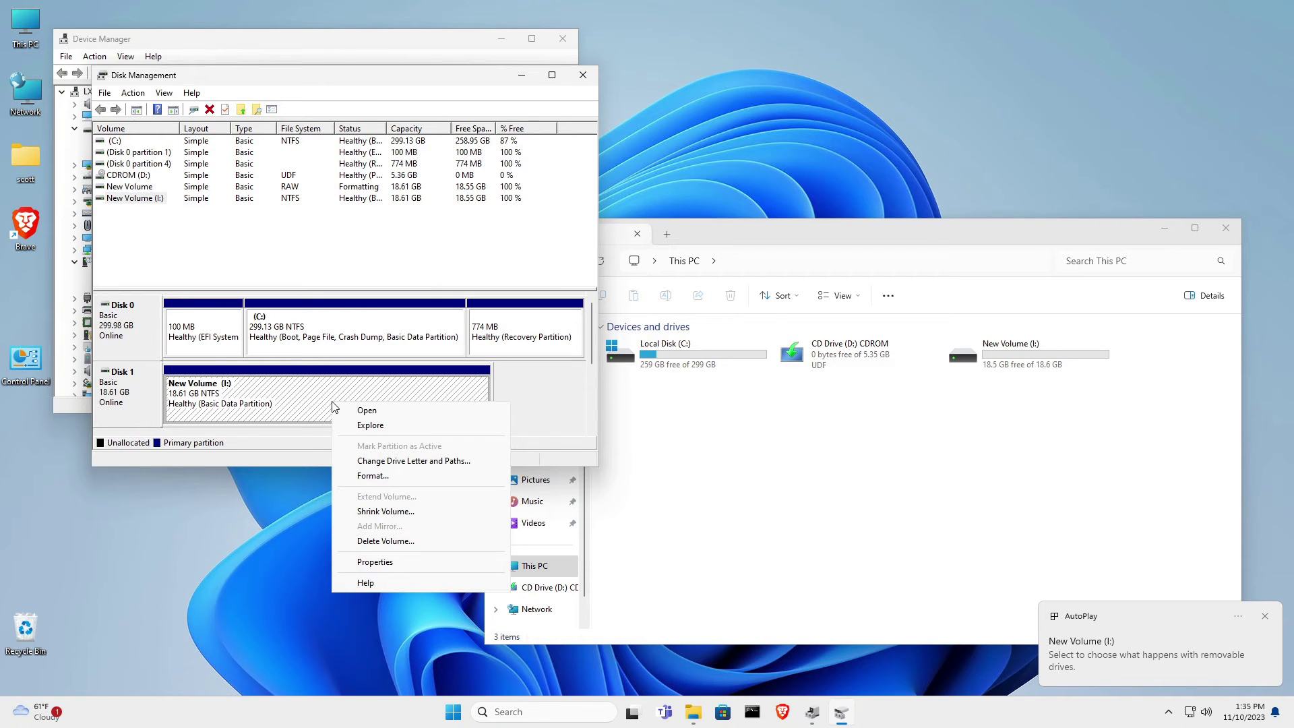
{"action": "left_click", "coordinate": [374, 562]}
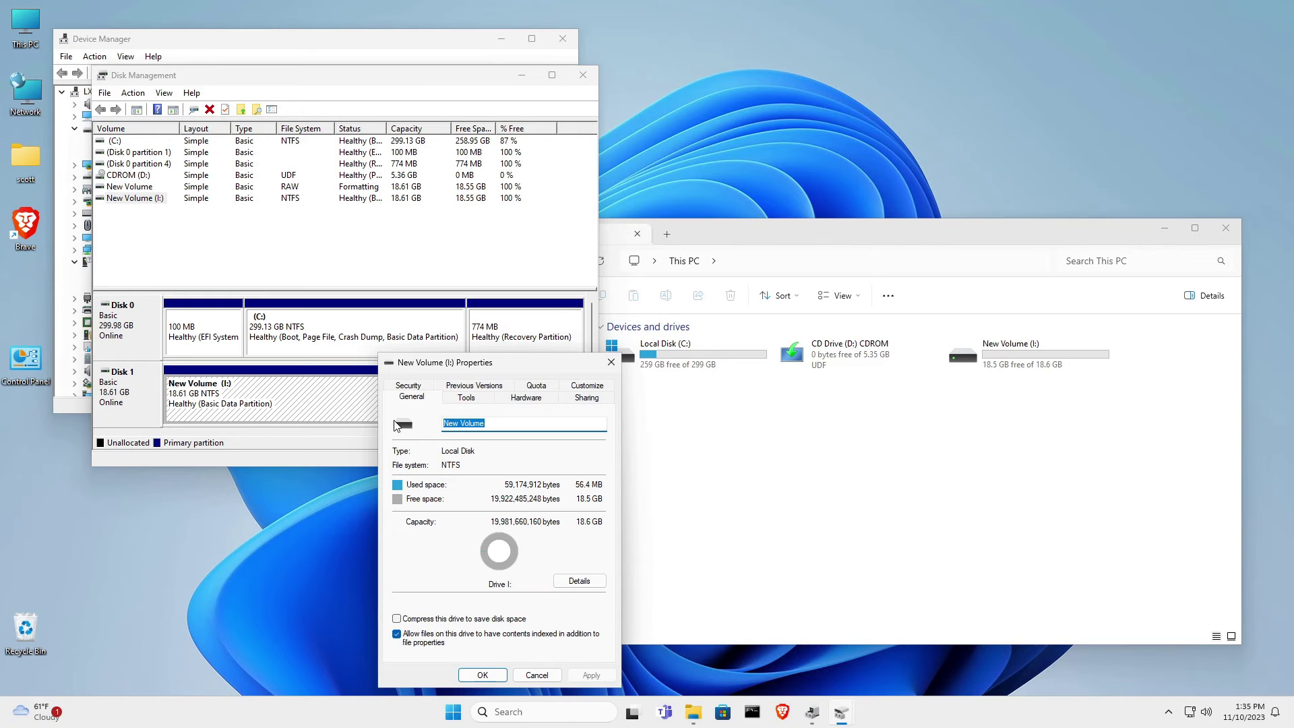
{"action": "type", "text": "iSCSI Storage"}
{"action": "left_click", "coordinate": [591, 675]}
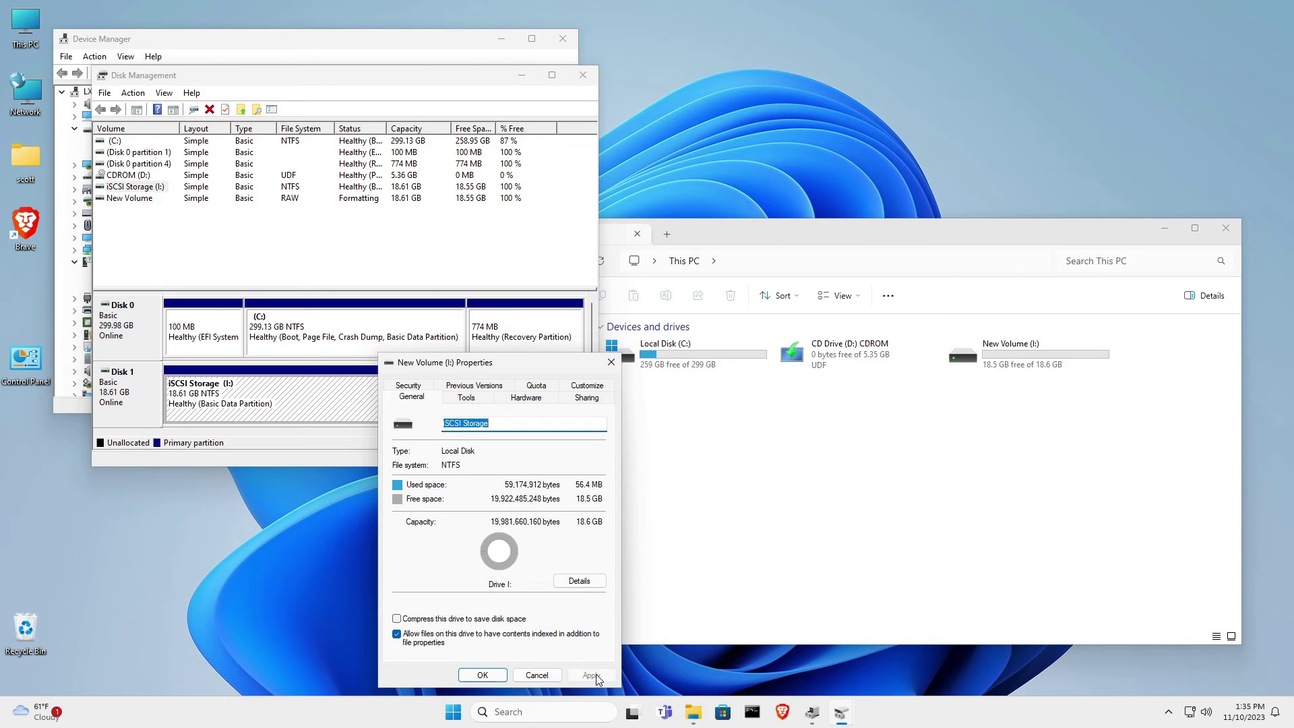
{"action": "left_click", "coordinate": [485, 675]}
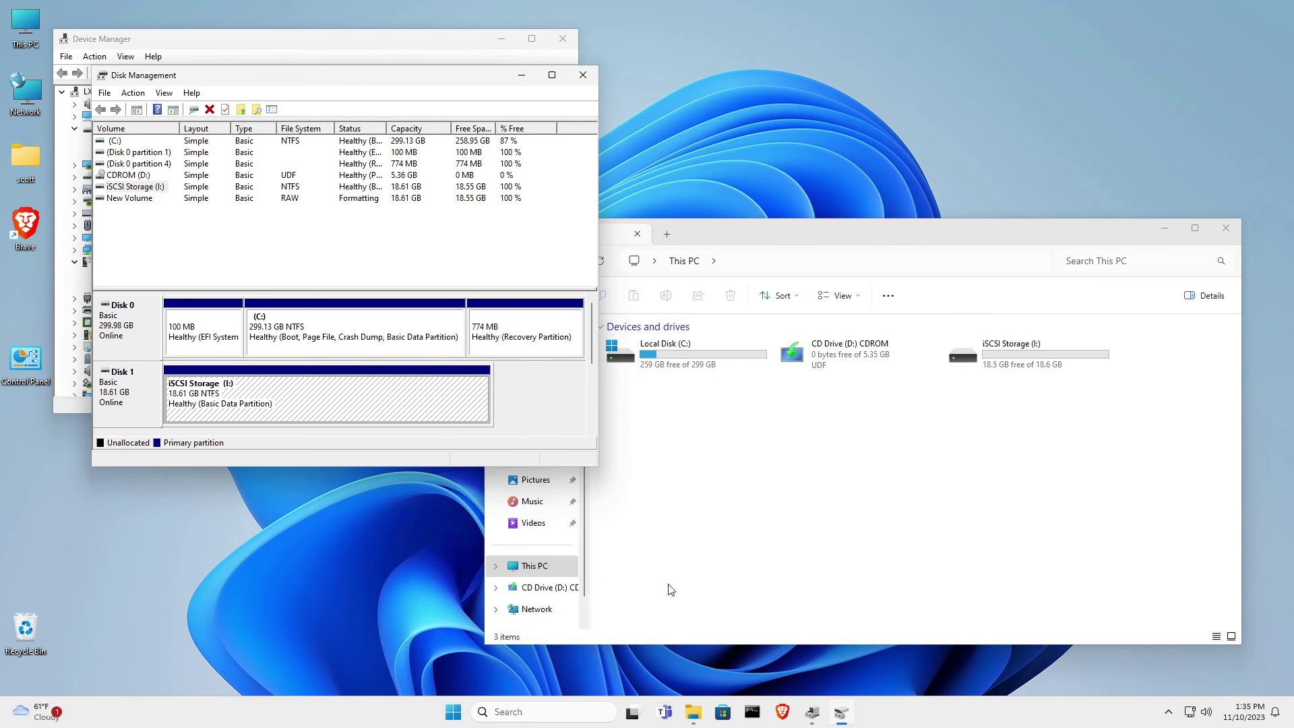
{"action": "left_click", "coordinate": [964, 416]}
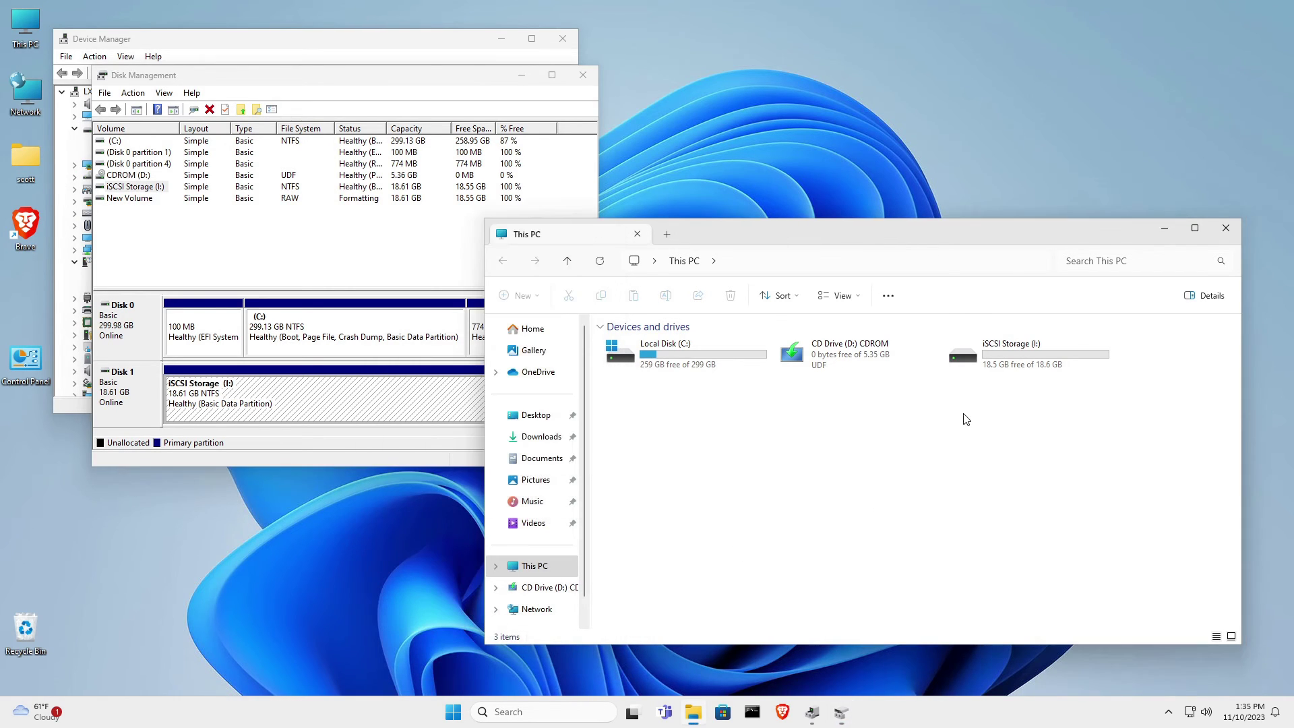
Add a folder named 'New folder' at the root of the iSCSI Storage (I:) drive
{"action": "double_click", "coordinate": [1013, 355]}
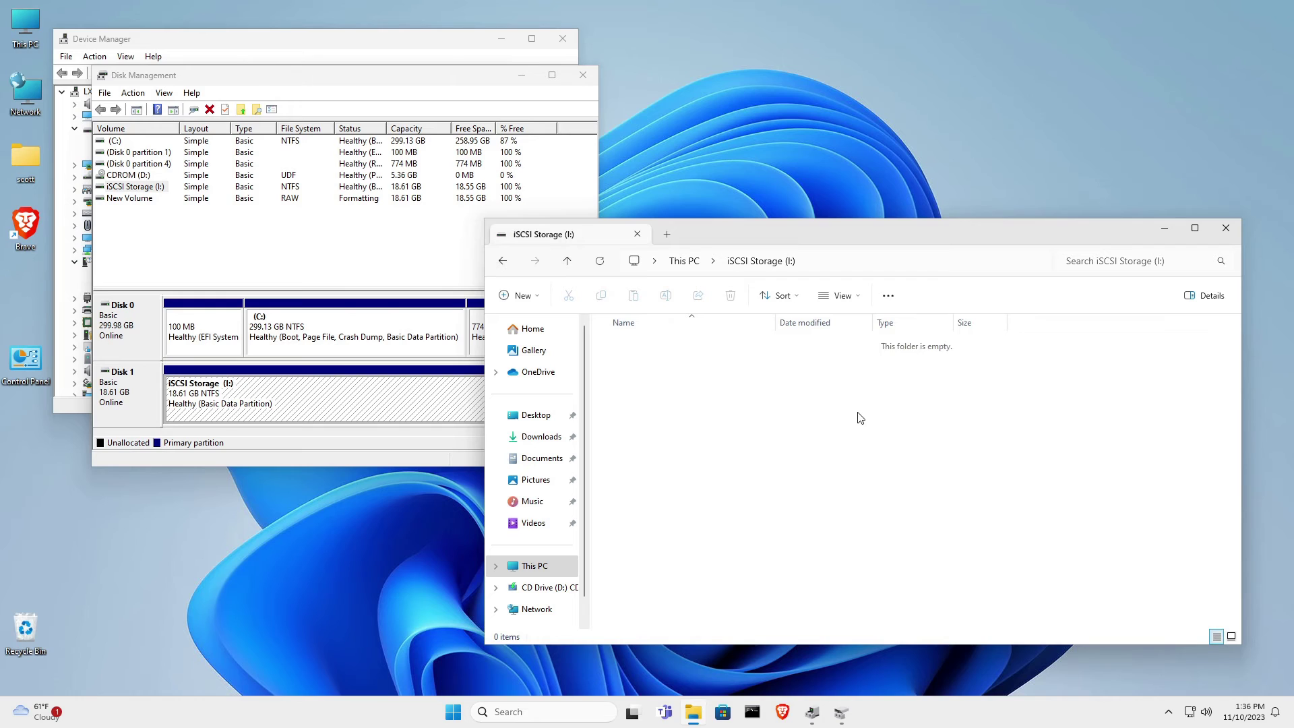
{"action": "right_click", "coordinate": [858, 413]}
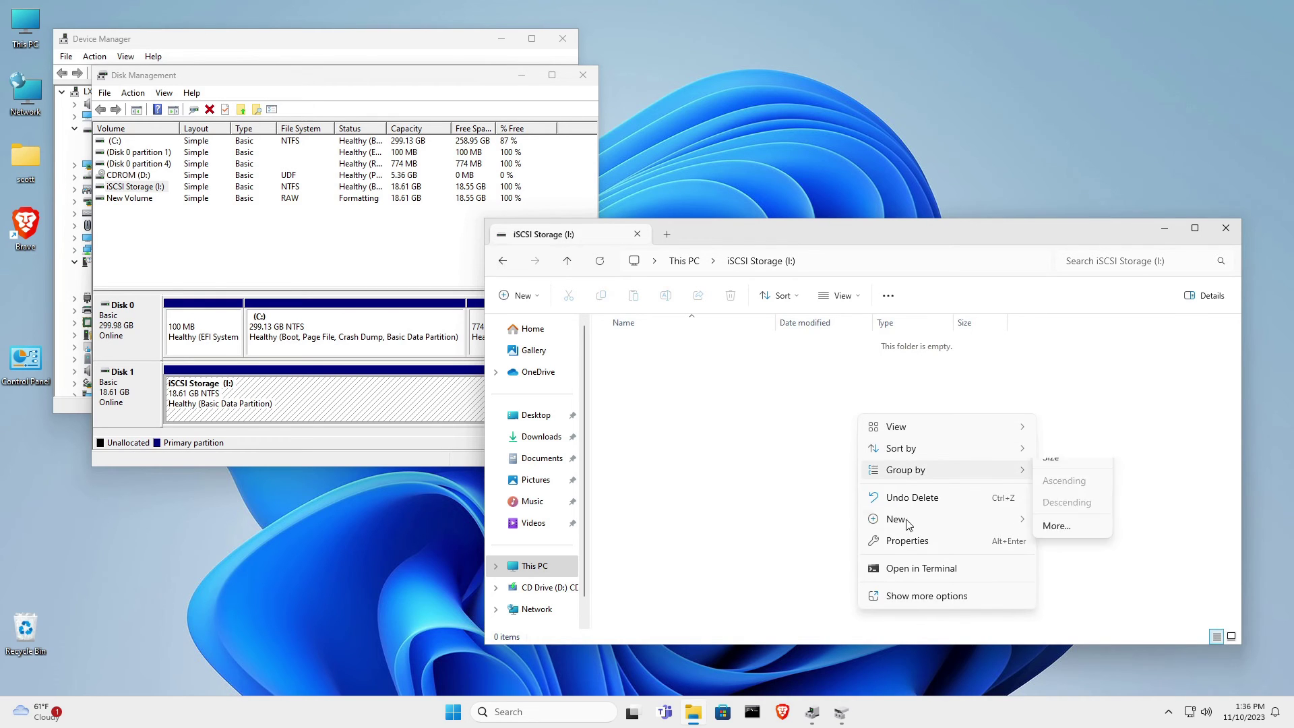
{"action": "mouse_move", "coordinate": [906, 522]}
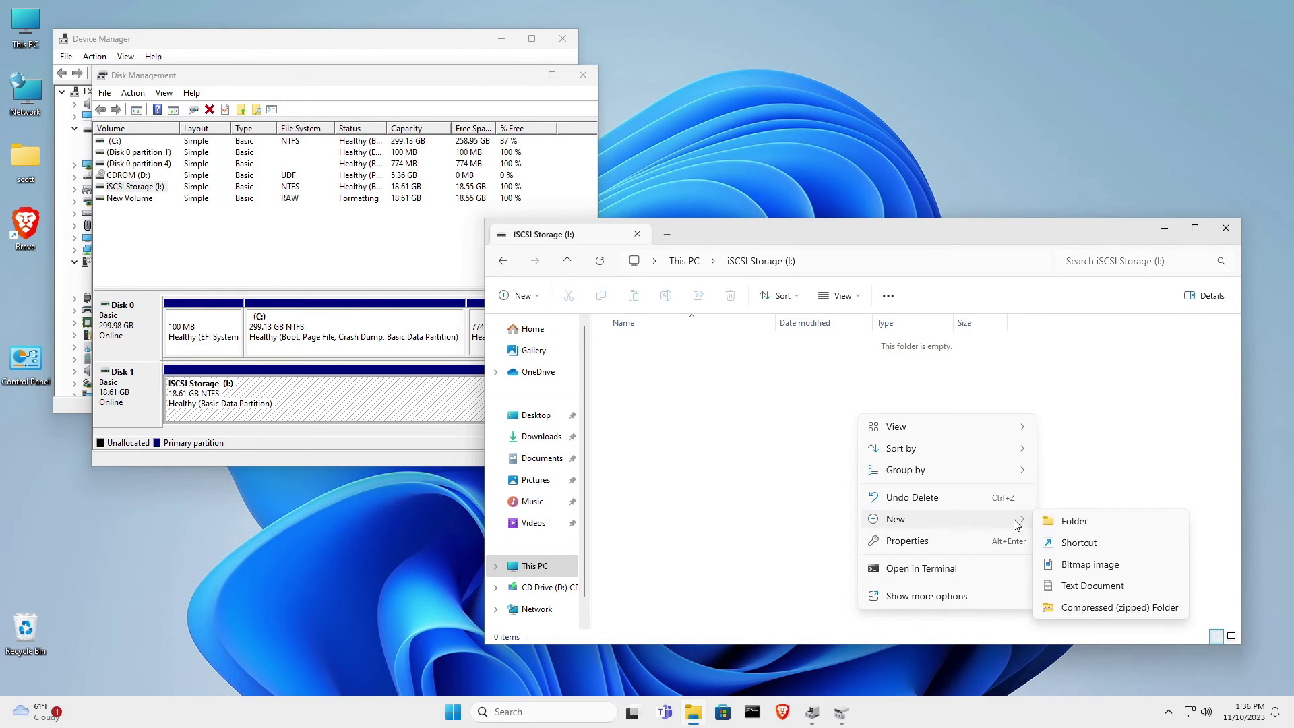
{"action": "left_click", "coordinate": [1074, 521]}
{"action": "left_click", "coordinate": [830, 494]}
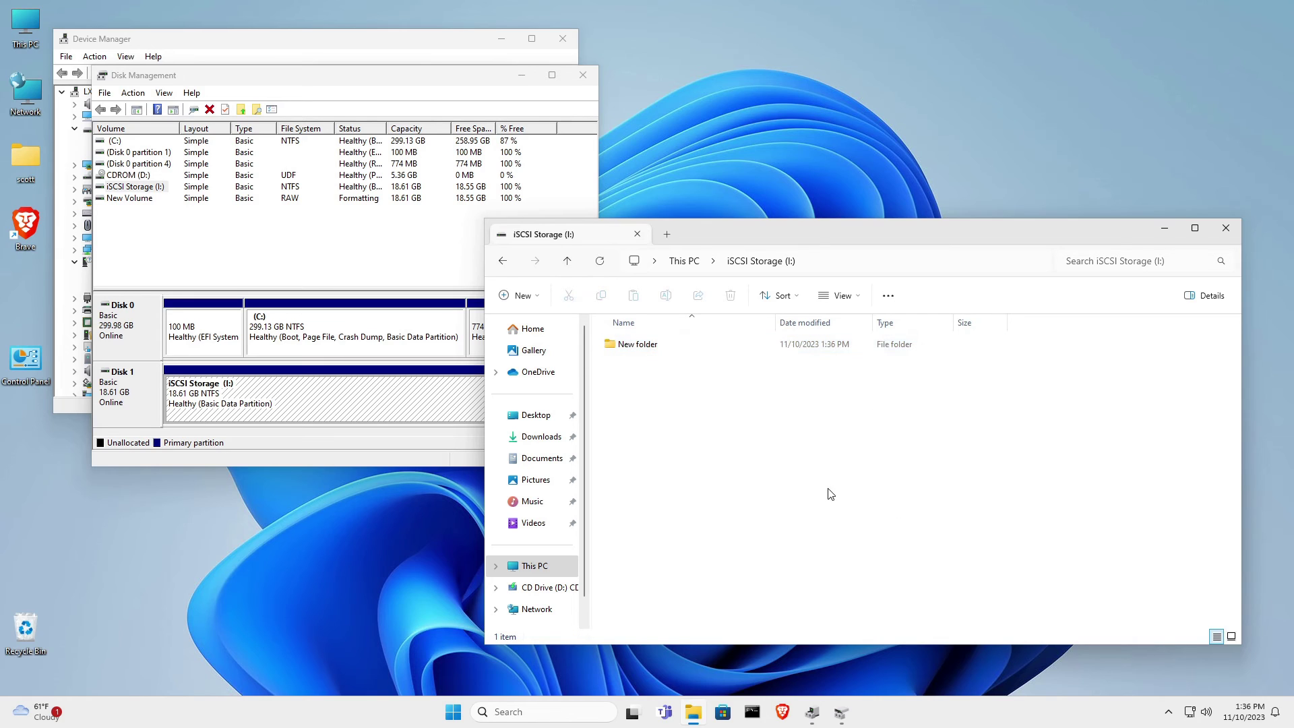